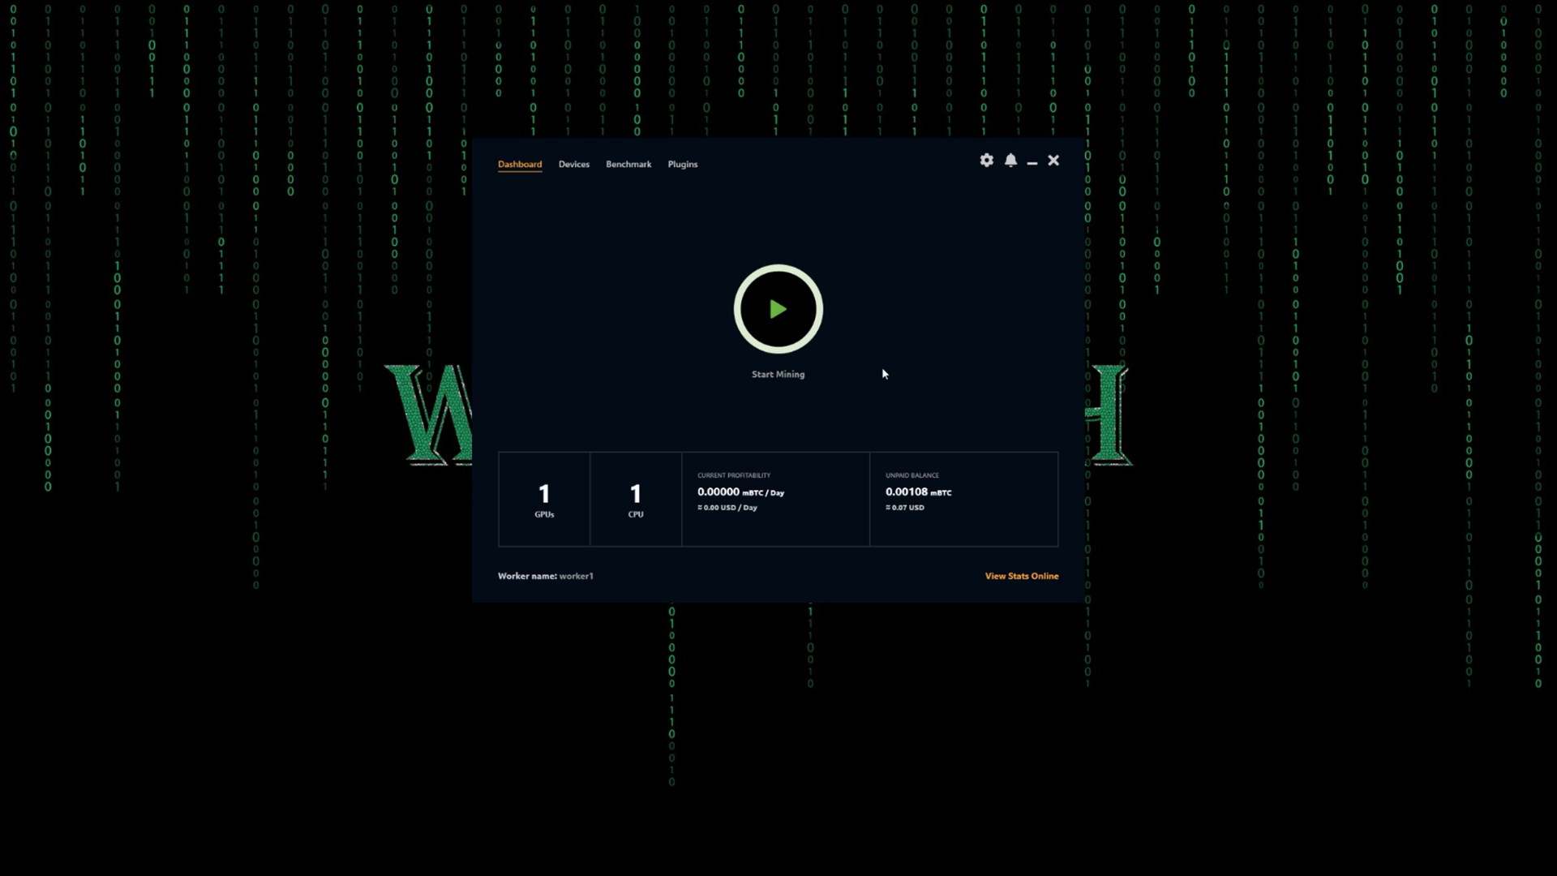
# - Start mining and reposition the miner console window to check the NBMiner version in use
pyautogui.click(783, 340)
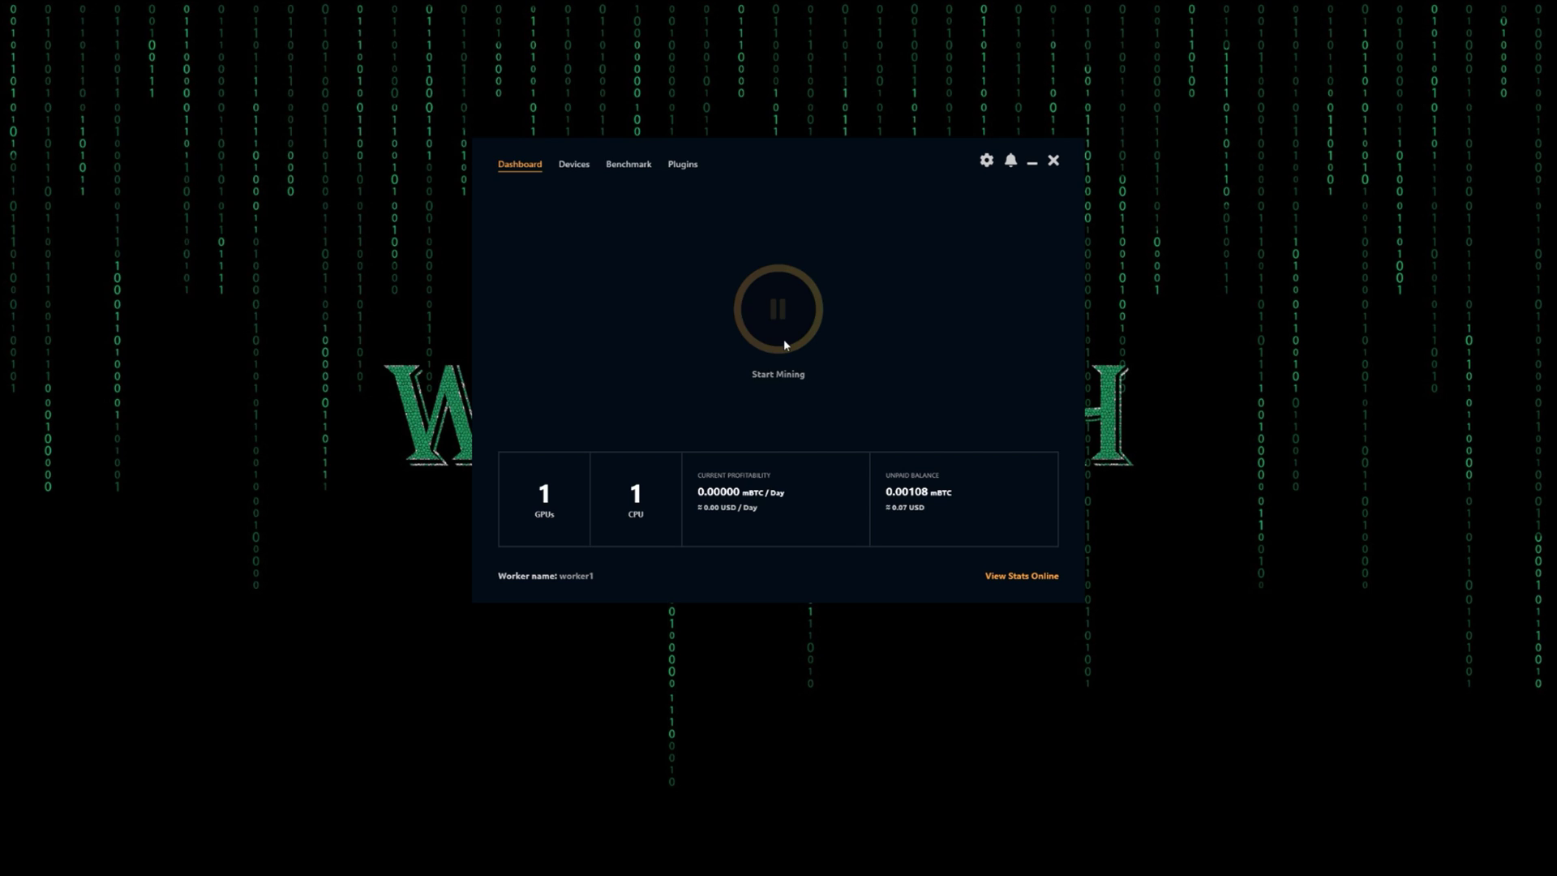
pyautogui.moveTo(358, 69); pyautogui.dragTo(571, 118)
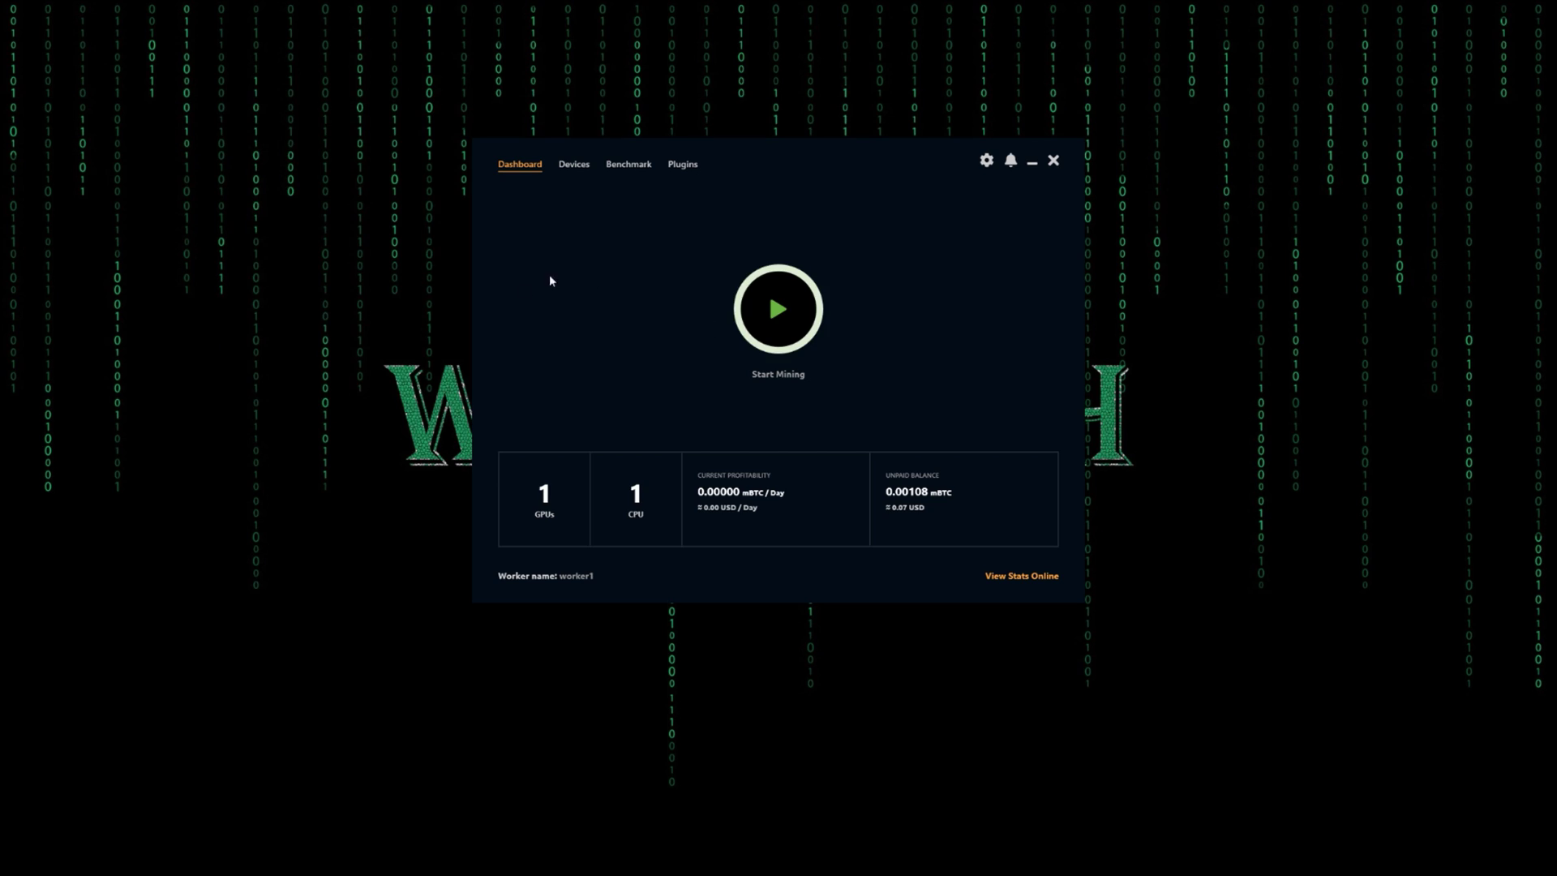
# - Show the internals of the installed NBMiner plugin and open its bins folder beside the plugin list, selecting the 16.4 folder
pyautogui.click(683, 166)
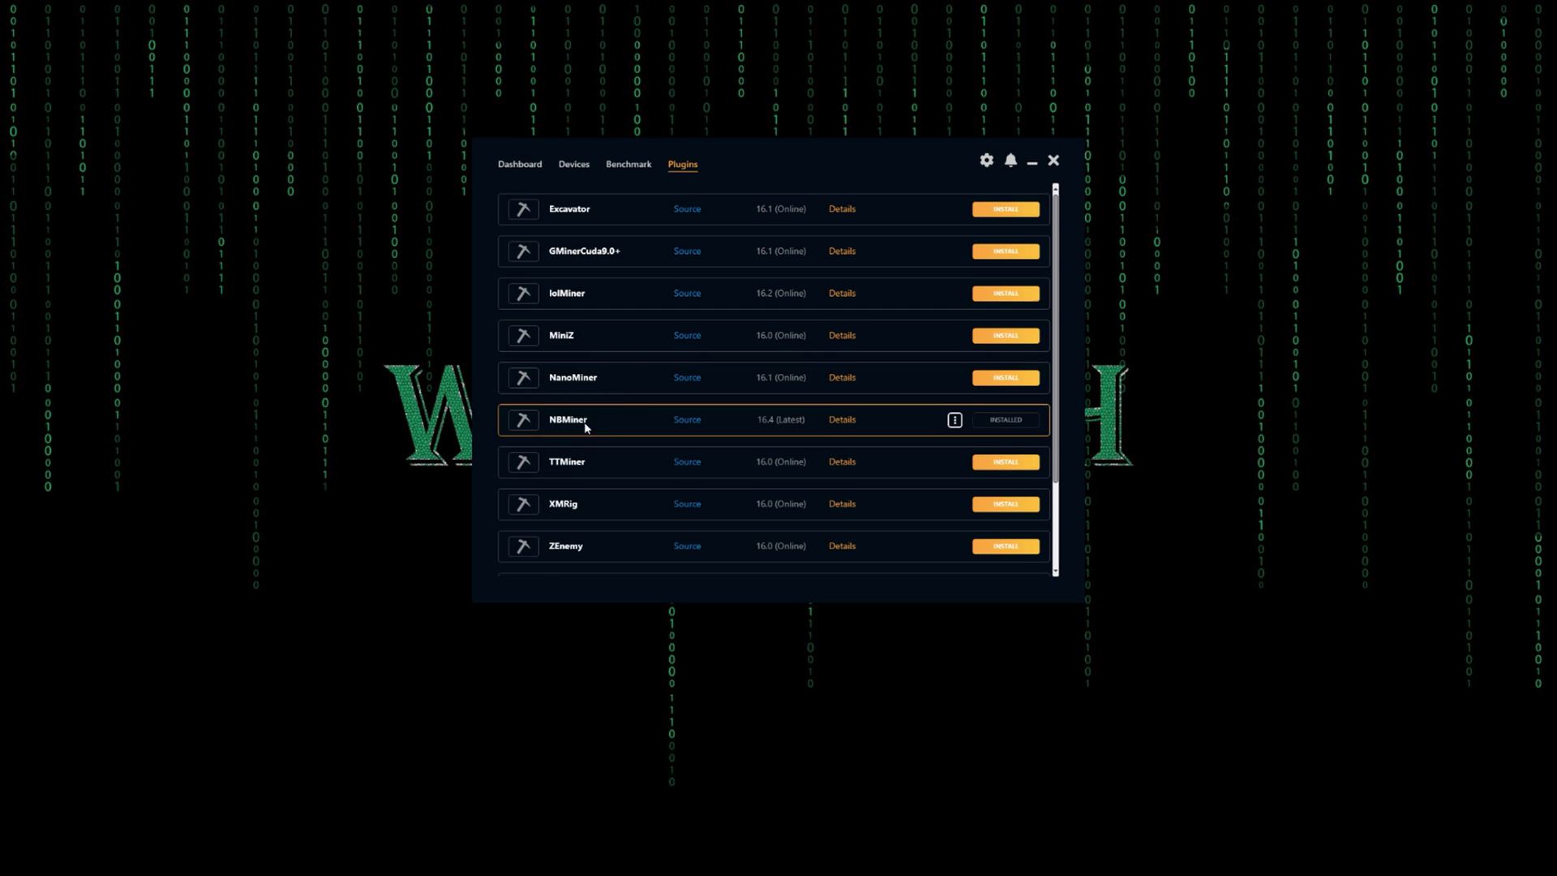
pyautogui.click(956, 420)
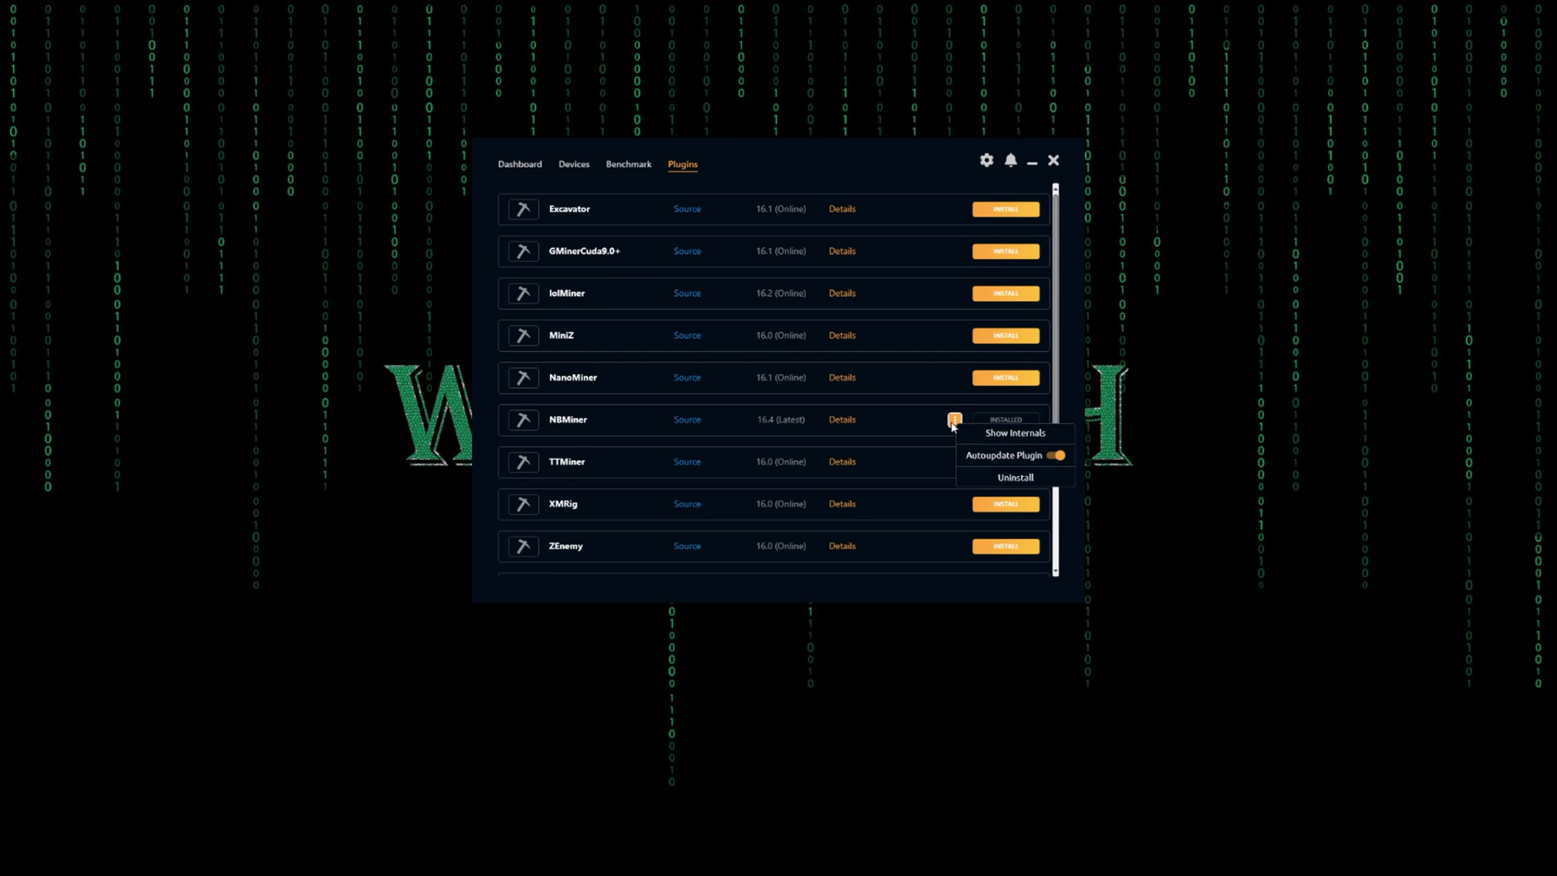
pyautogui.click(1004, 459)
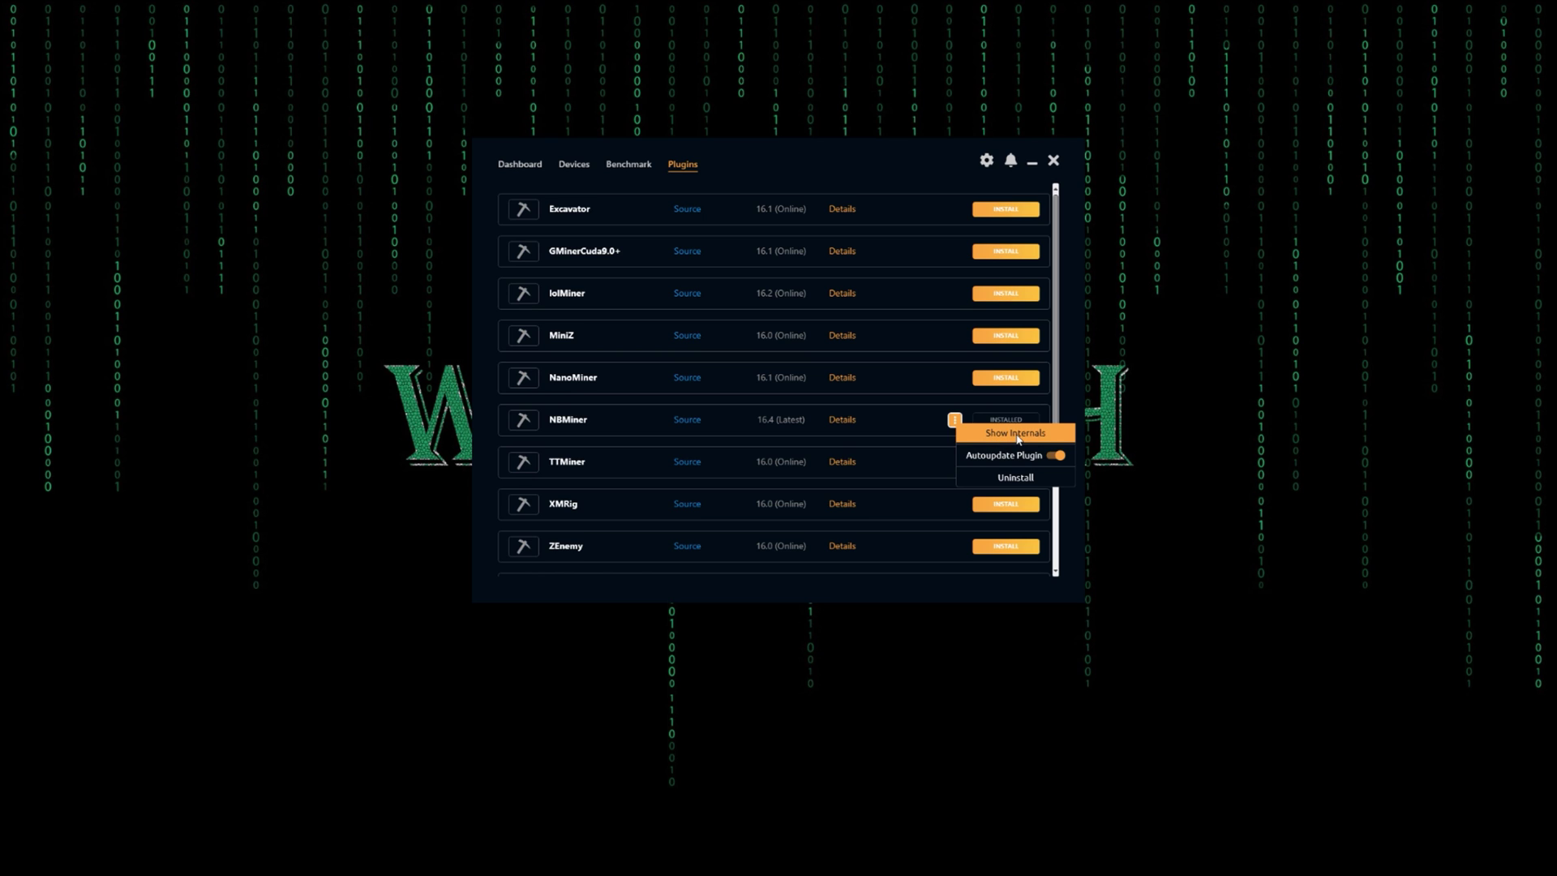
pyautogui.click(1017, 435)
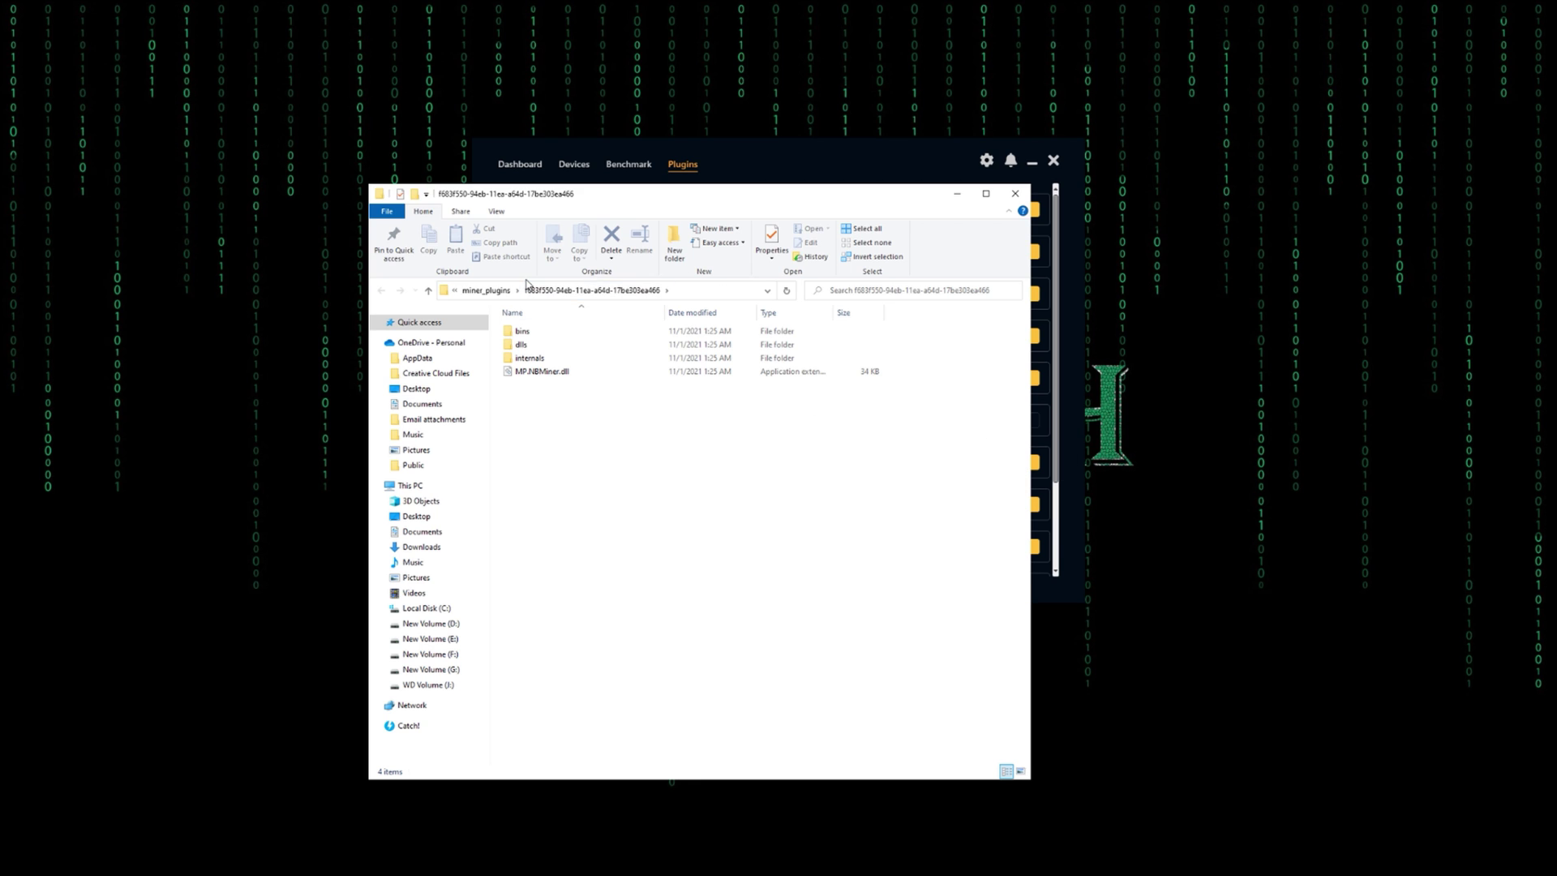
pyautogui.moveTo(598, 203); pyautogui.dragTo(653, 143)
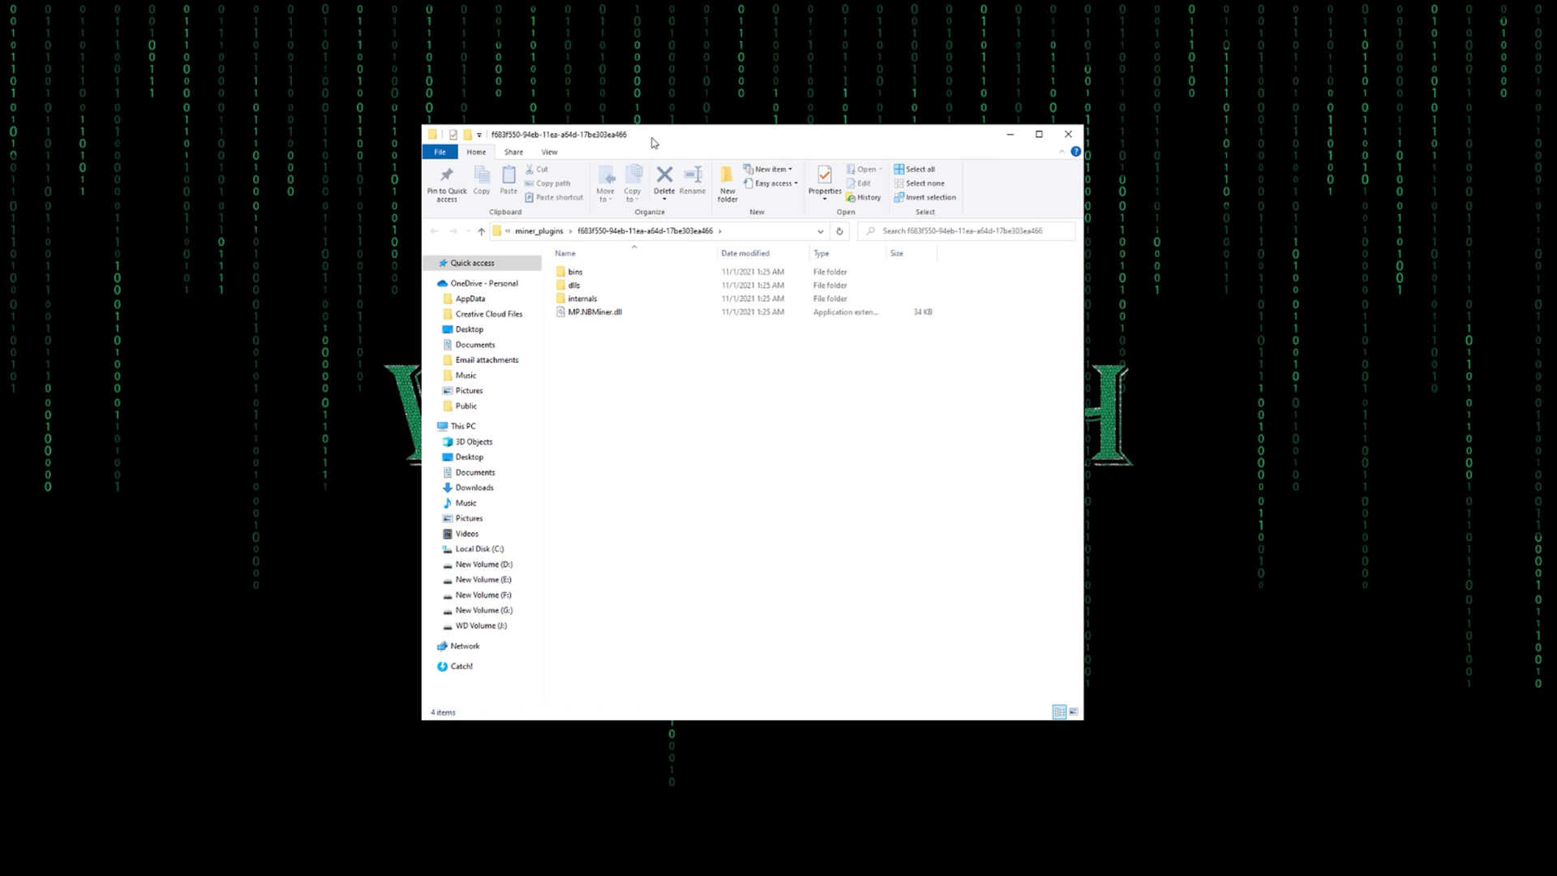
pyautogui.doubleClick(575, 272)
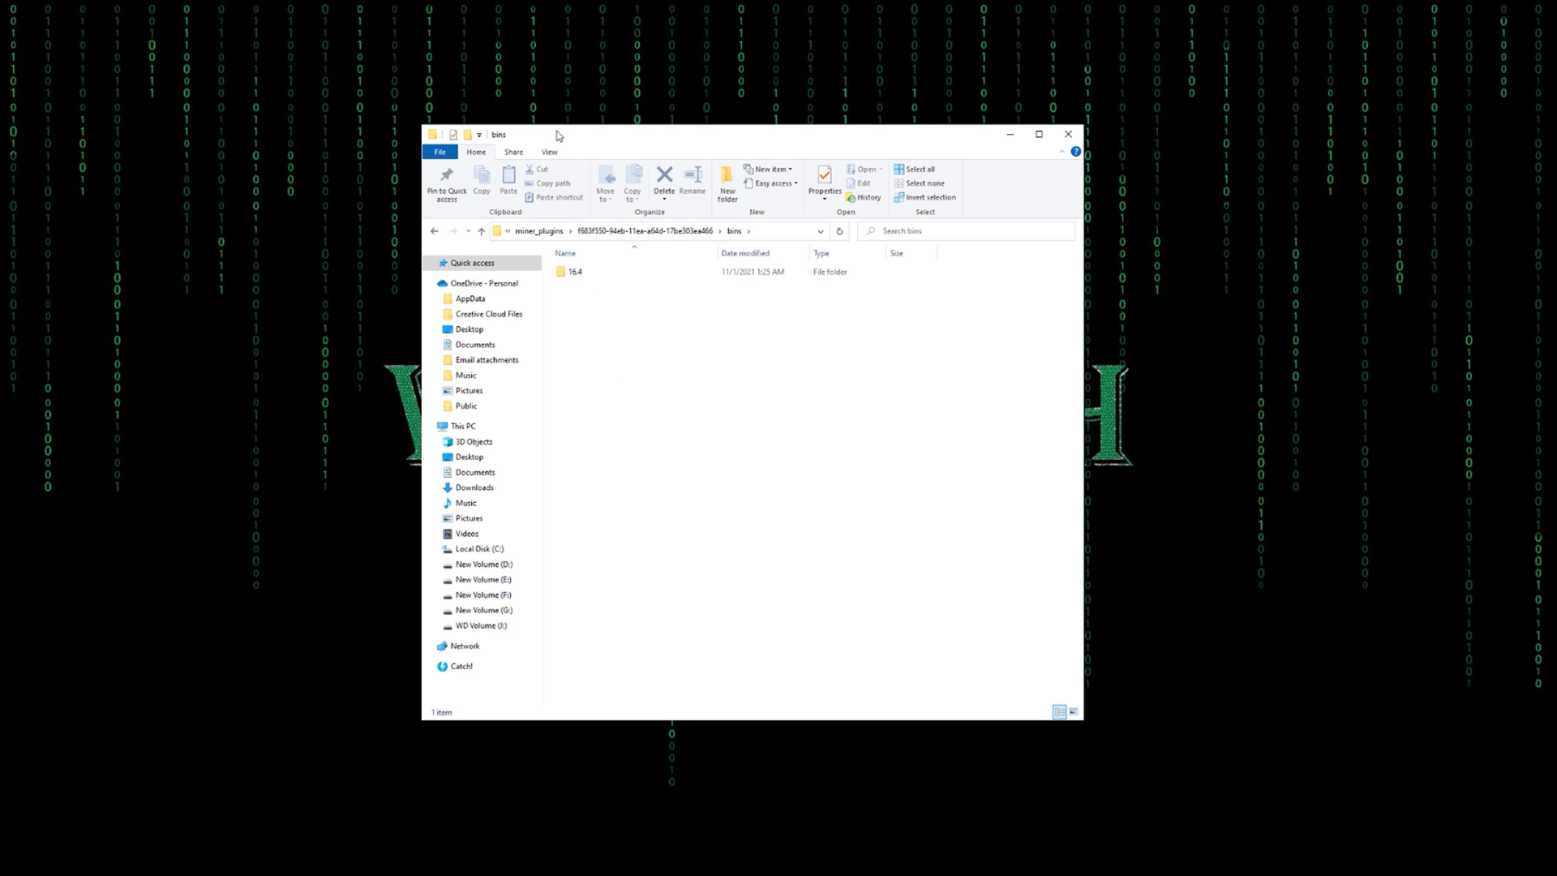
pyautogui.moveTo(558, 135); pyautogui.dragTo(1043, 123)
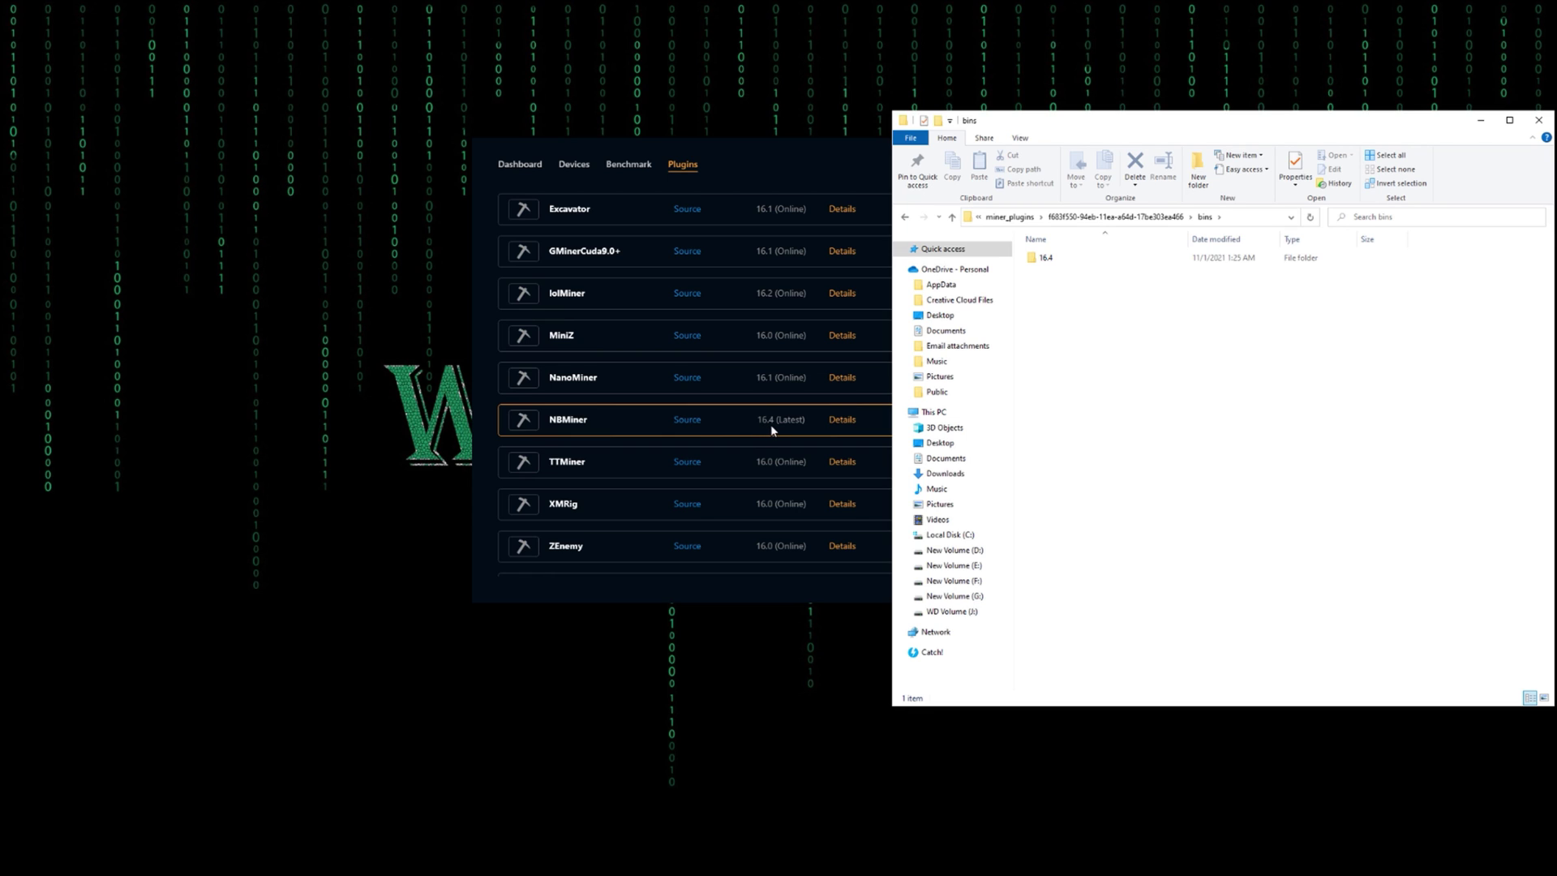
pyautogui.click(1064, 265)
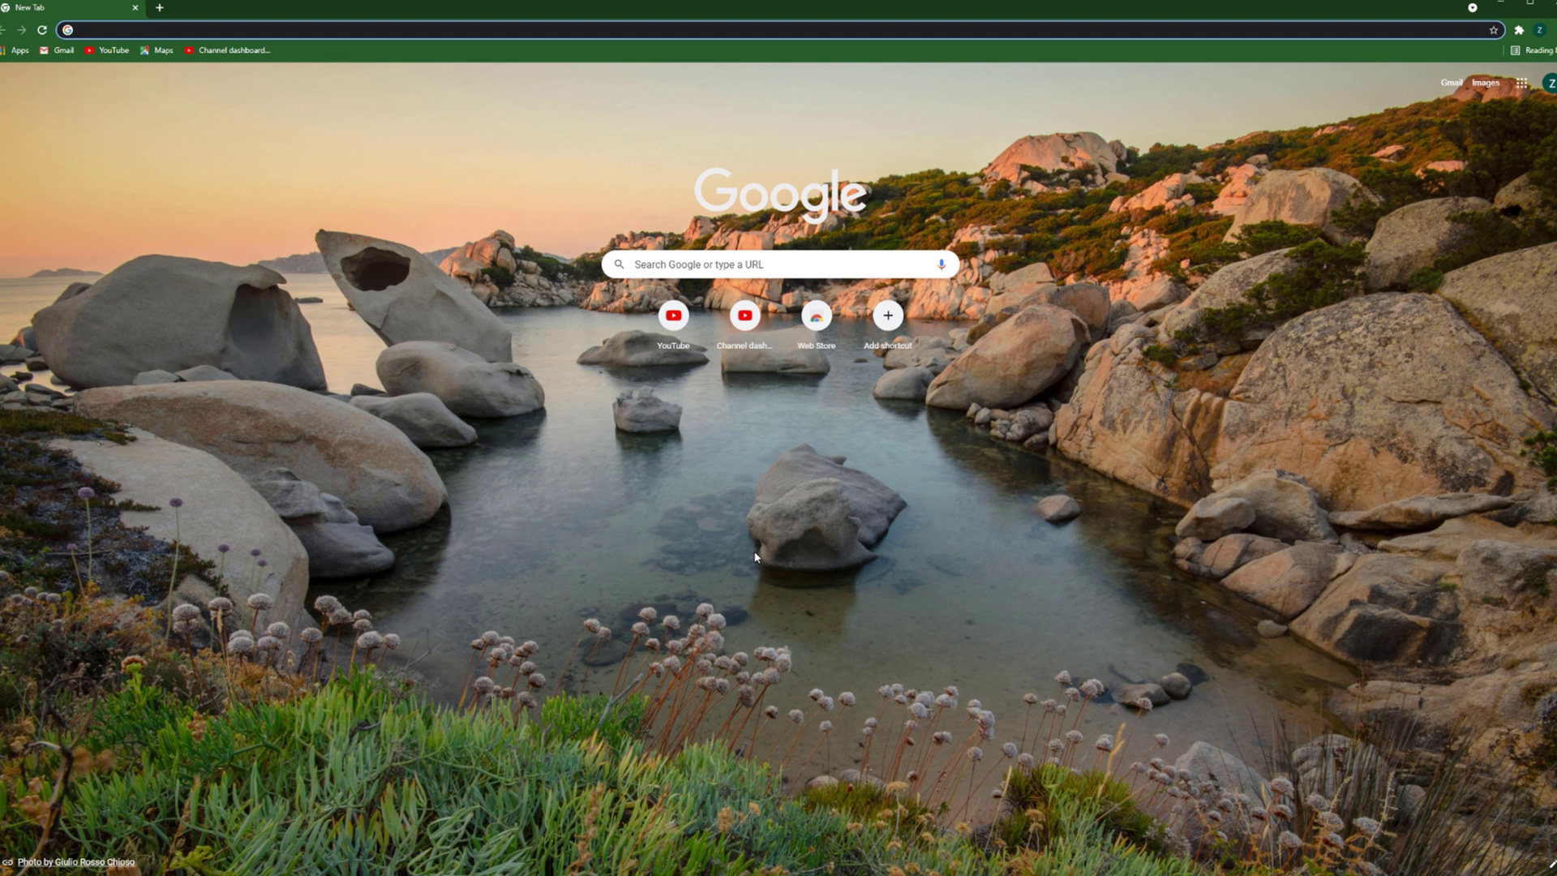
# - Search the web for "nbminer download" and open the NebuTech/NBMiner GitHub releases page at the NBMiner v39.7 assets
pyautogui.write('nbminer d')
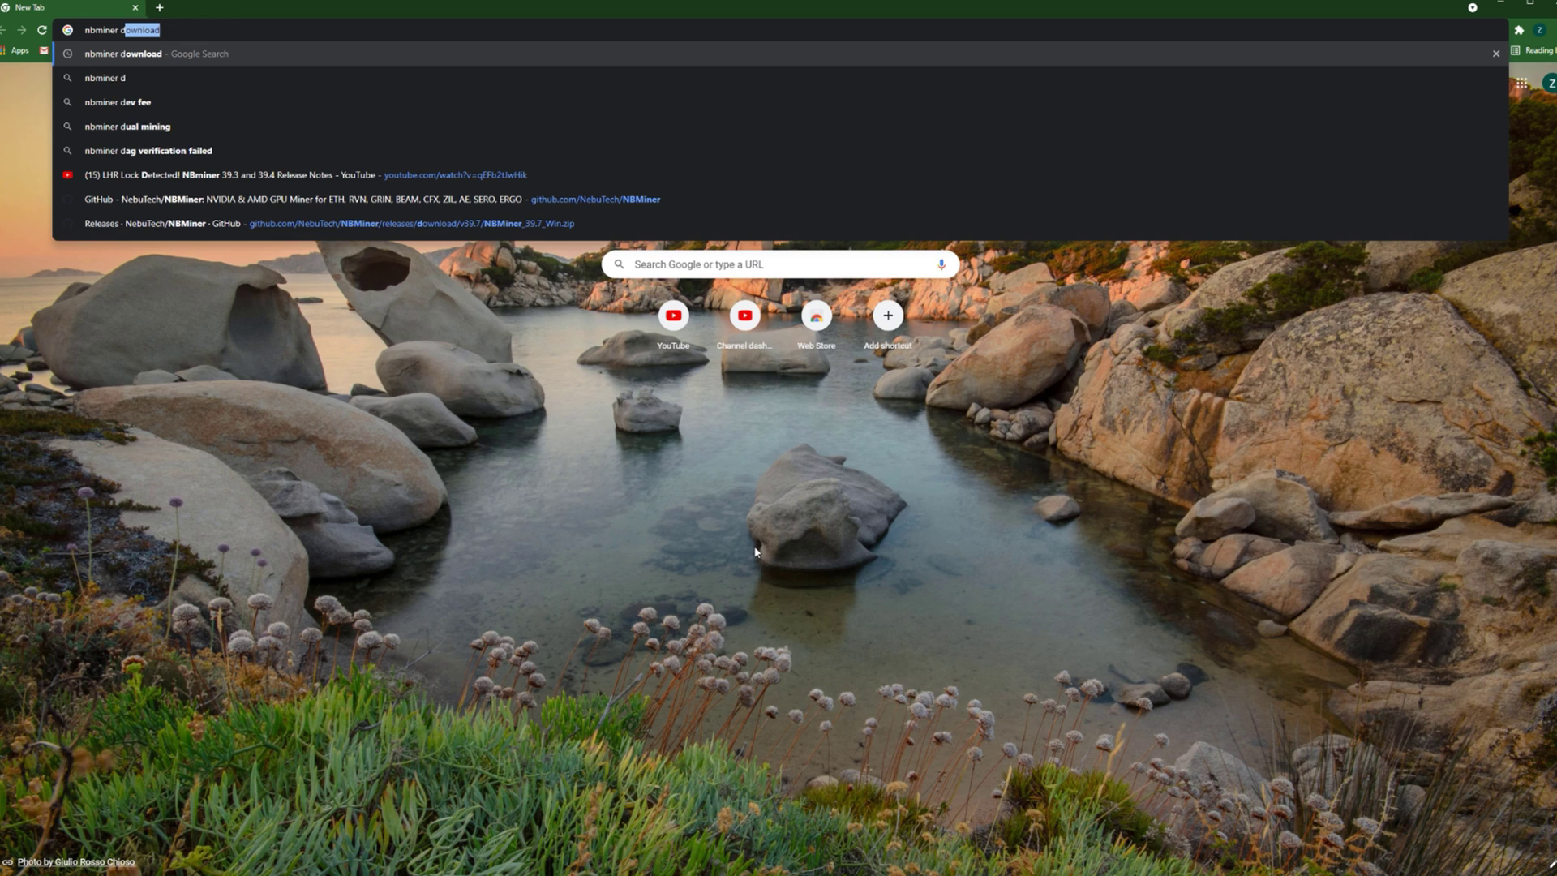
pyautogui.press('Return')
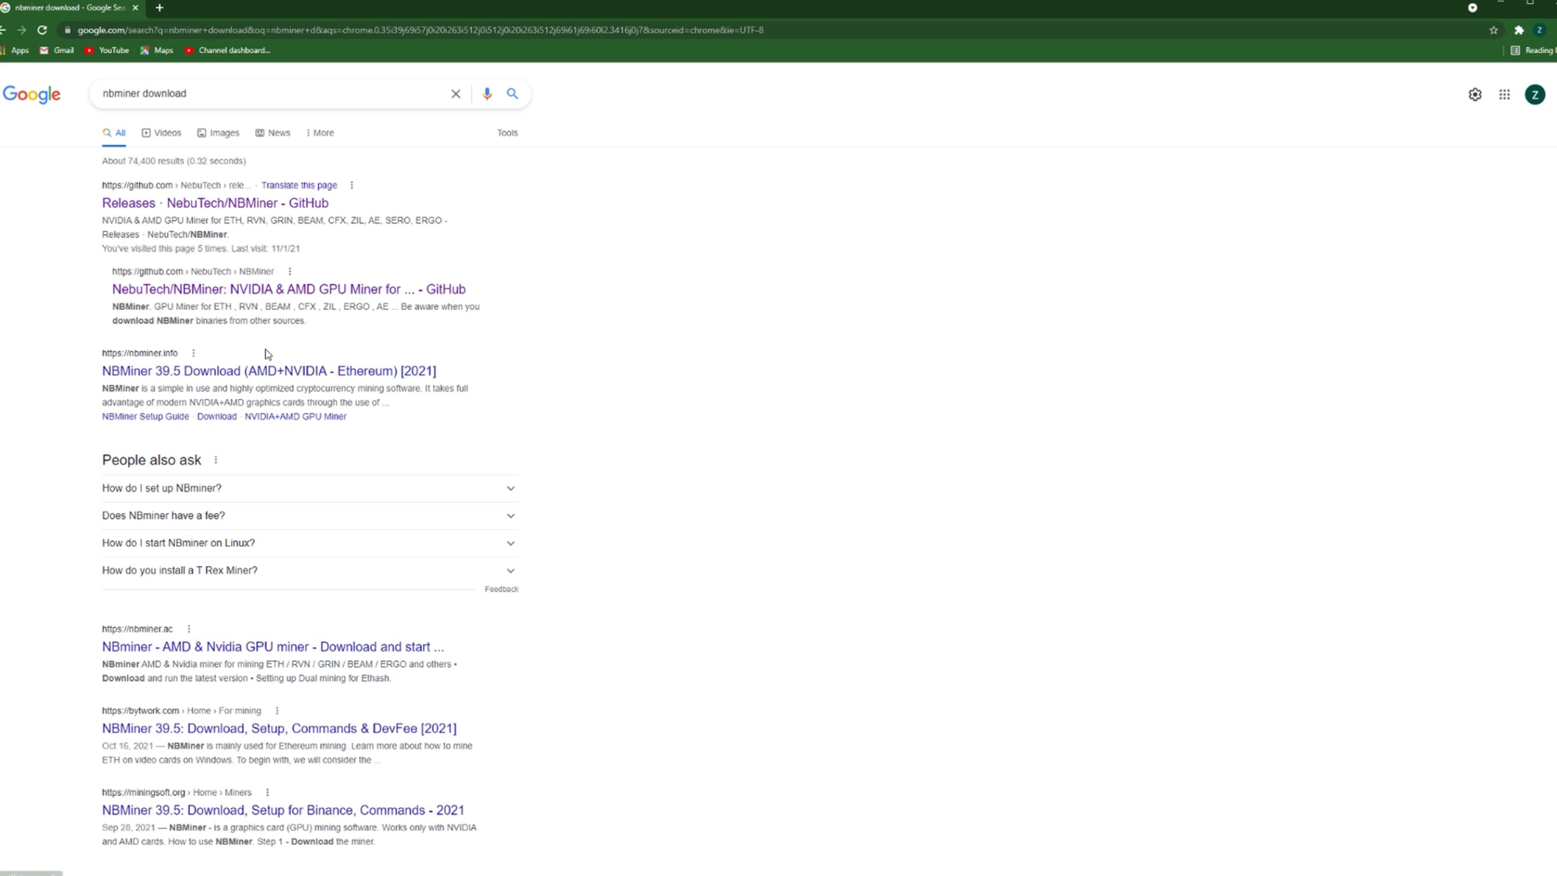
pyautogui.click(198, 209)
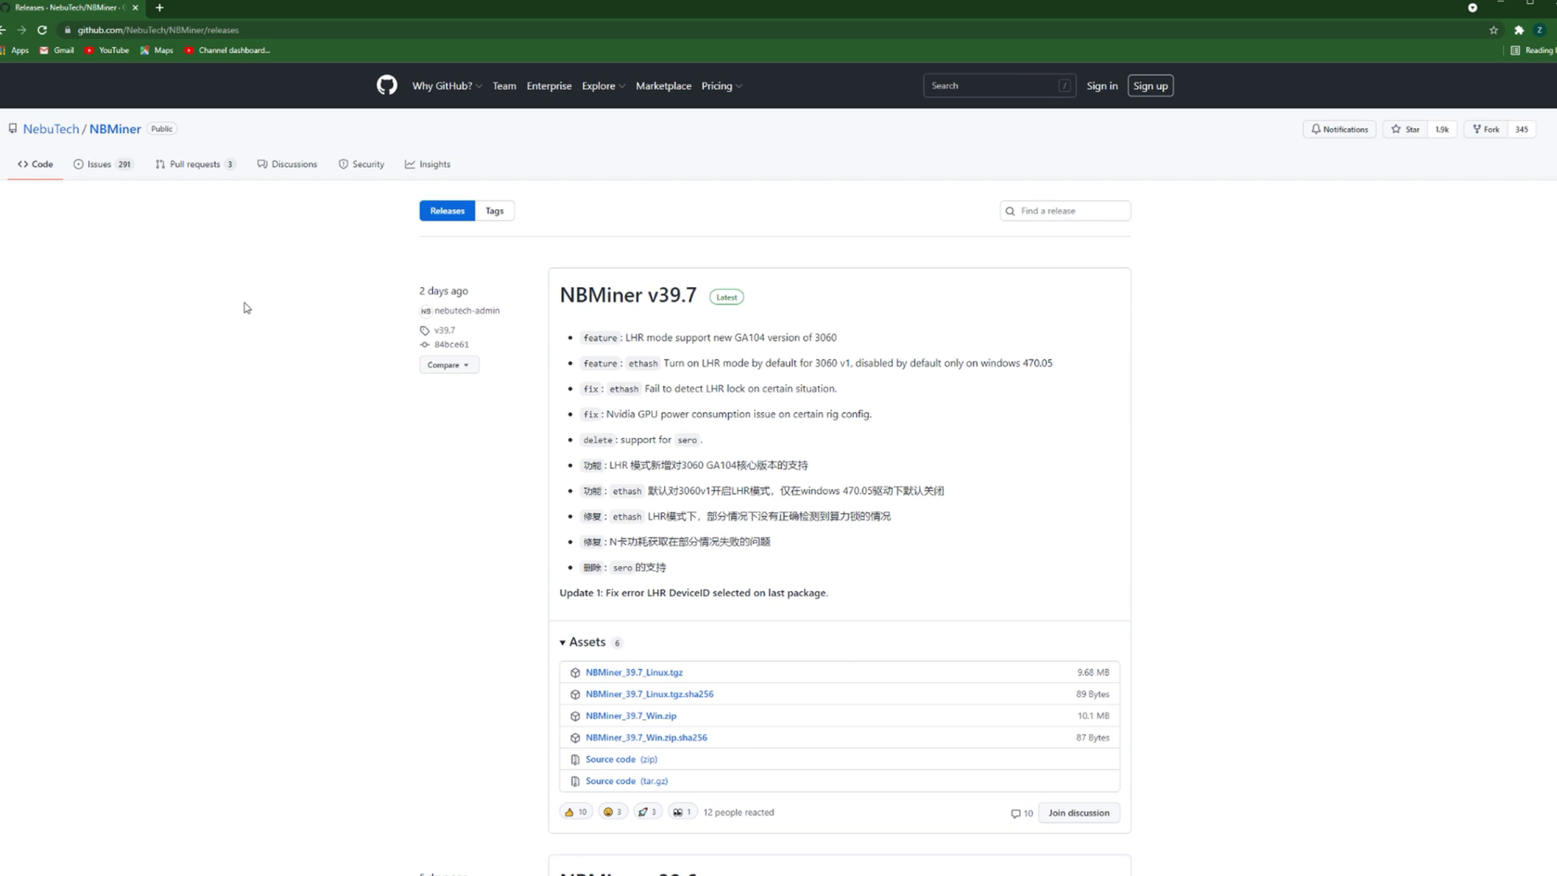
pyautogui.scroll(-1, 383, 635)
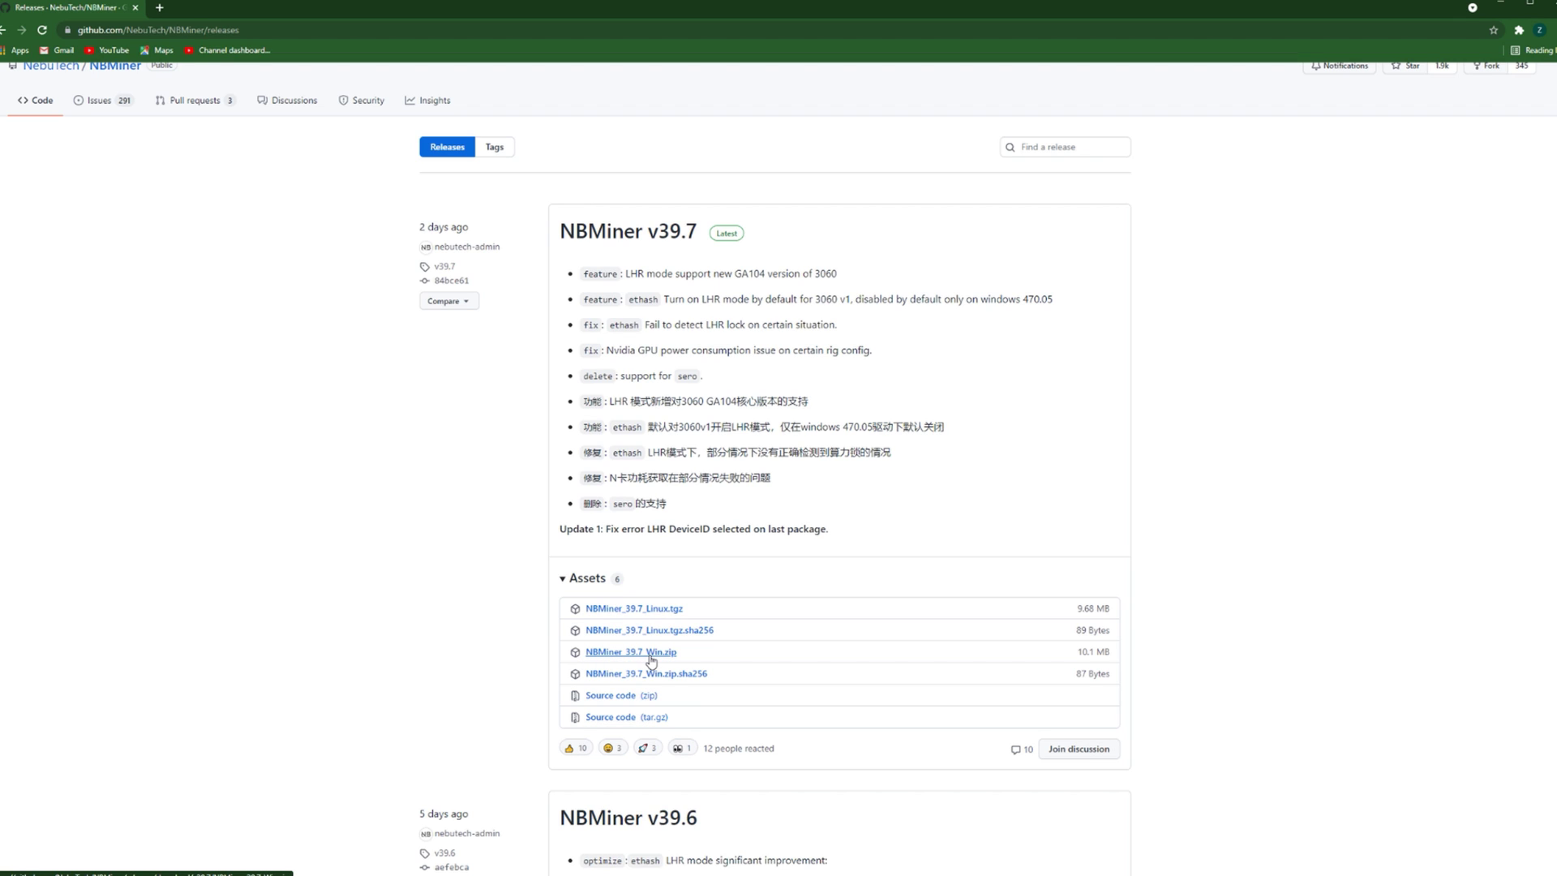
# - Switch to File Explorer, place the OpenHardwareMonitor folder beside bins, and check the contents of the 16.4 folder
pyautogui.hotkey('alt', 'Tab')
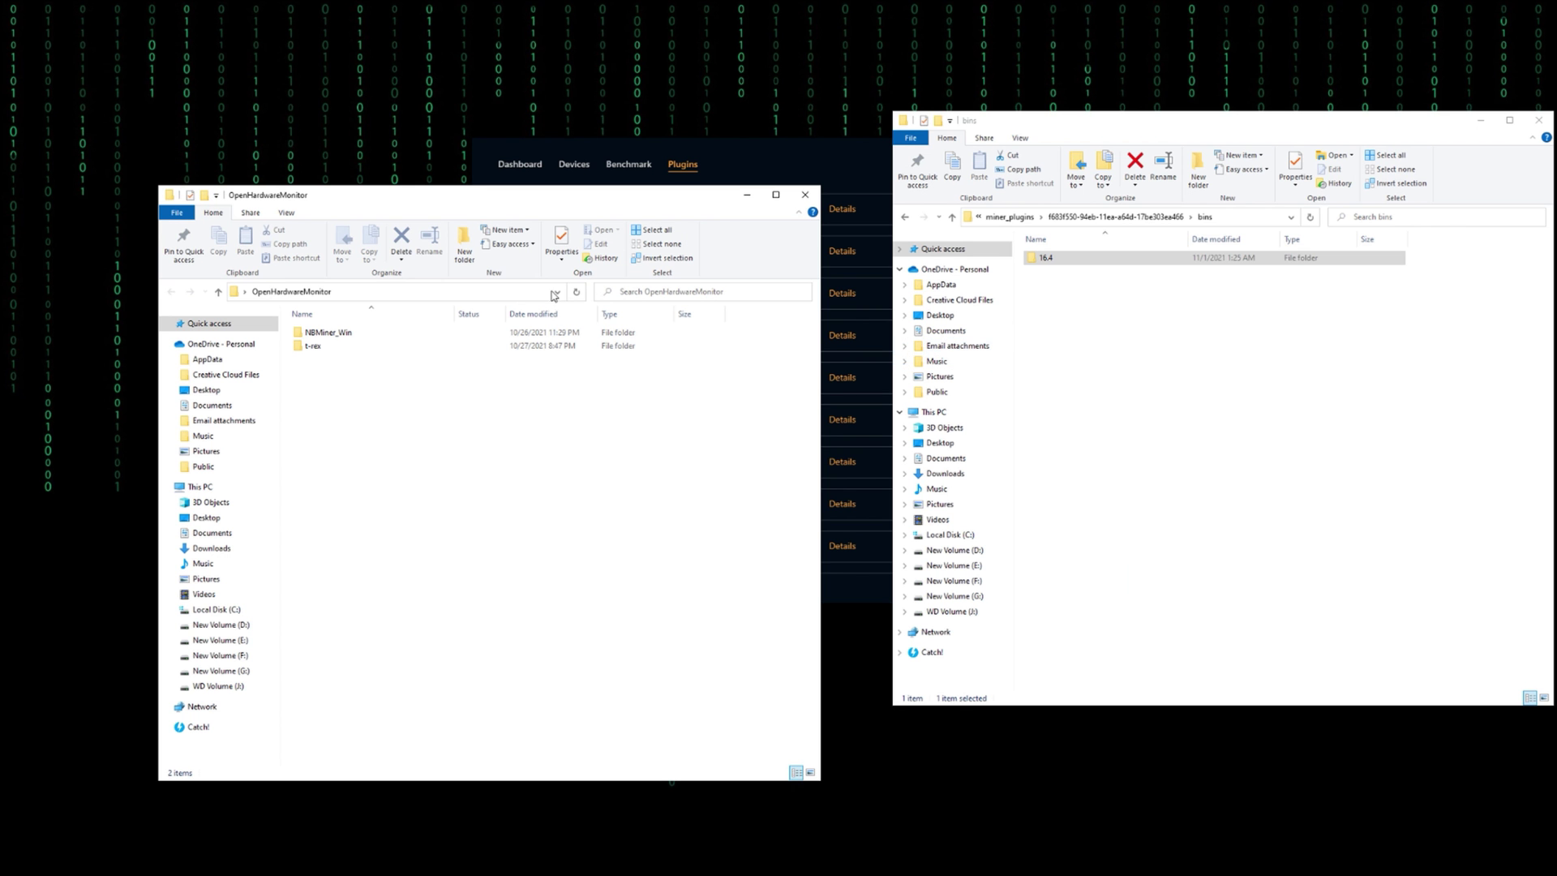
pyautogui.moveTo(635, 201); pyautogui.dragTo(701, 120)
pyautogui.click(1051, 262)
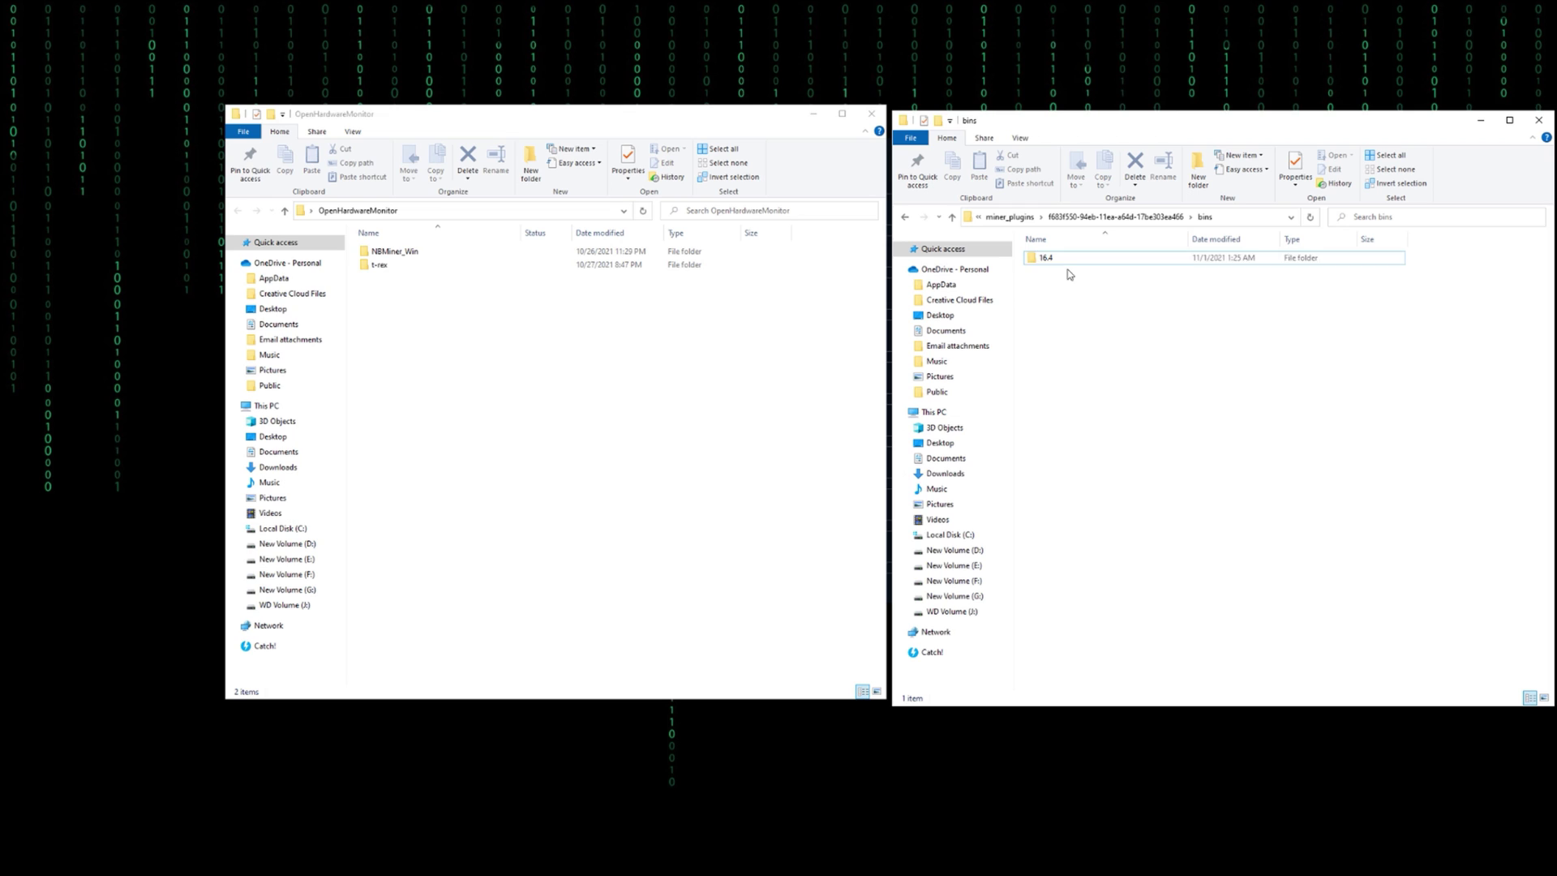
pyautogui.doubleClick(1052, 265)
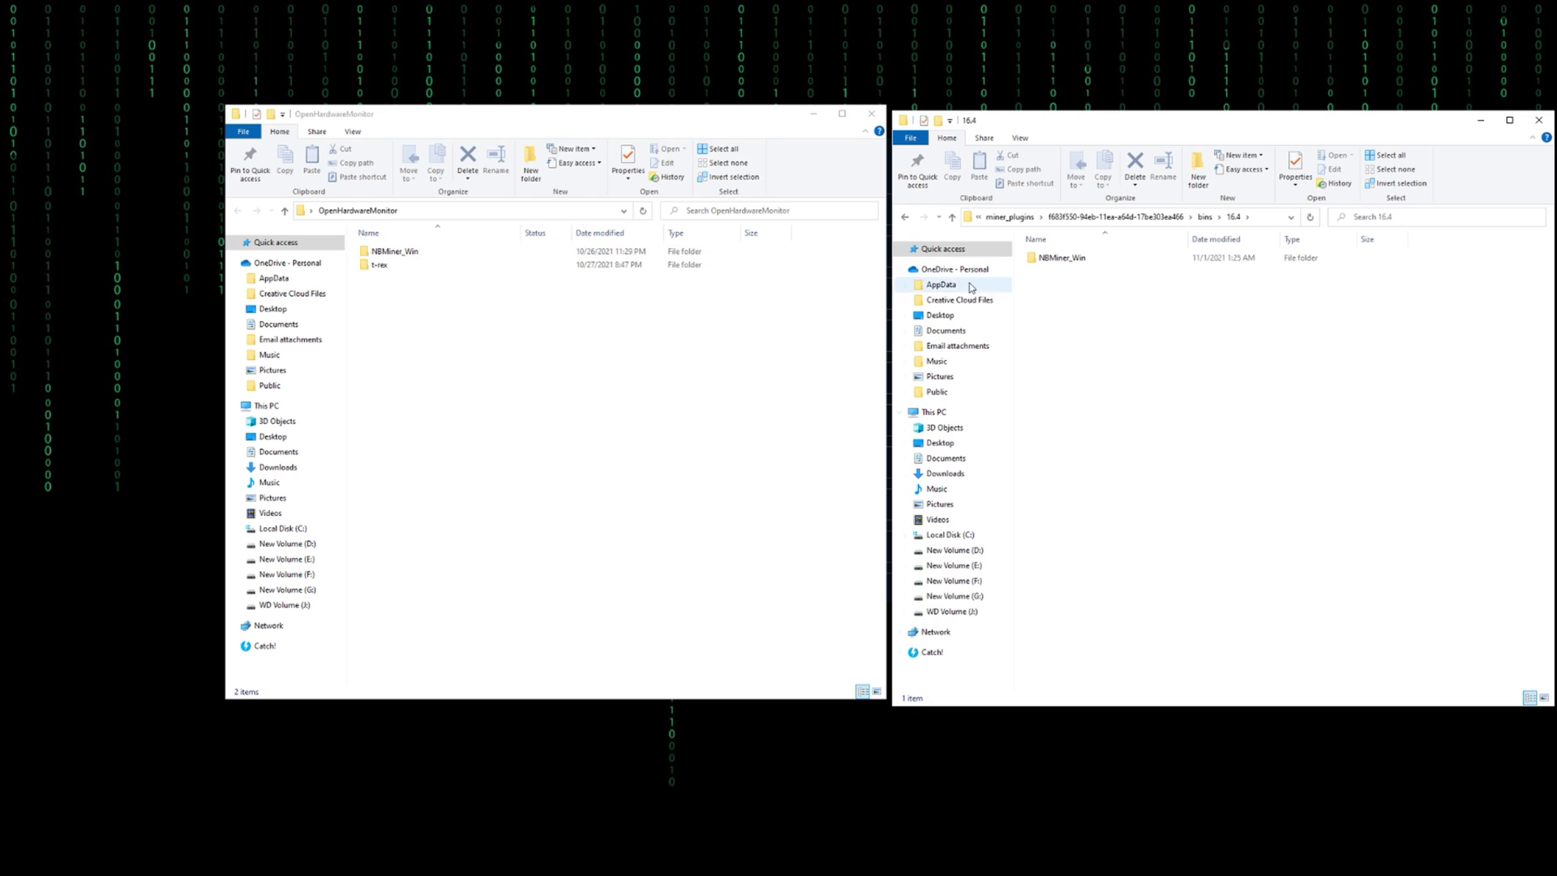
pyautogui.click(952, 218)
# - Duplicate the 16.4 folder inside bins and minimize the OpenHardwareMonitor folder window
pyautogui.rightClick(1044, 259)
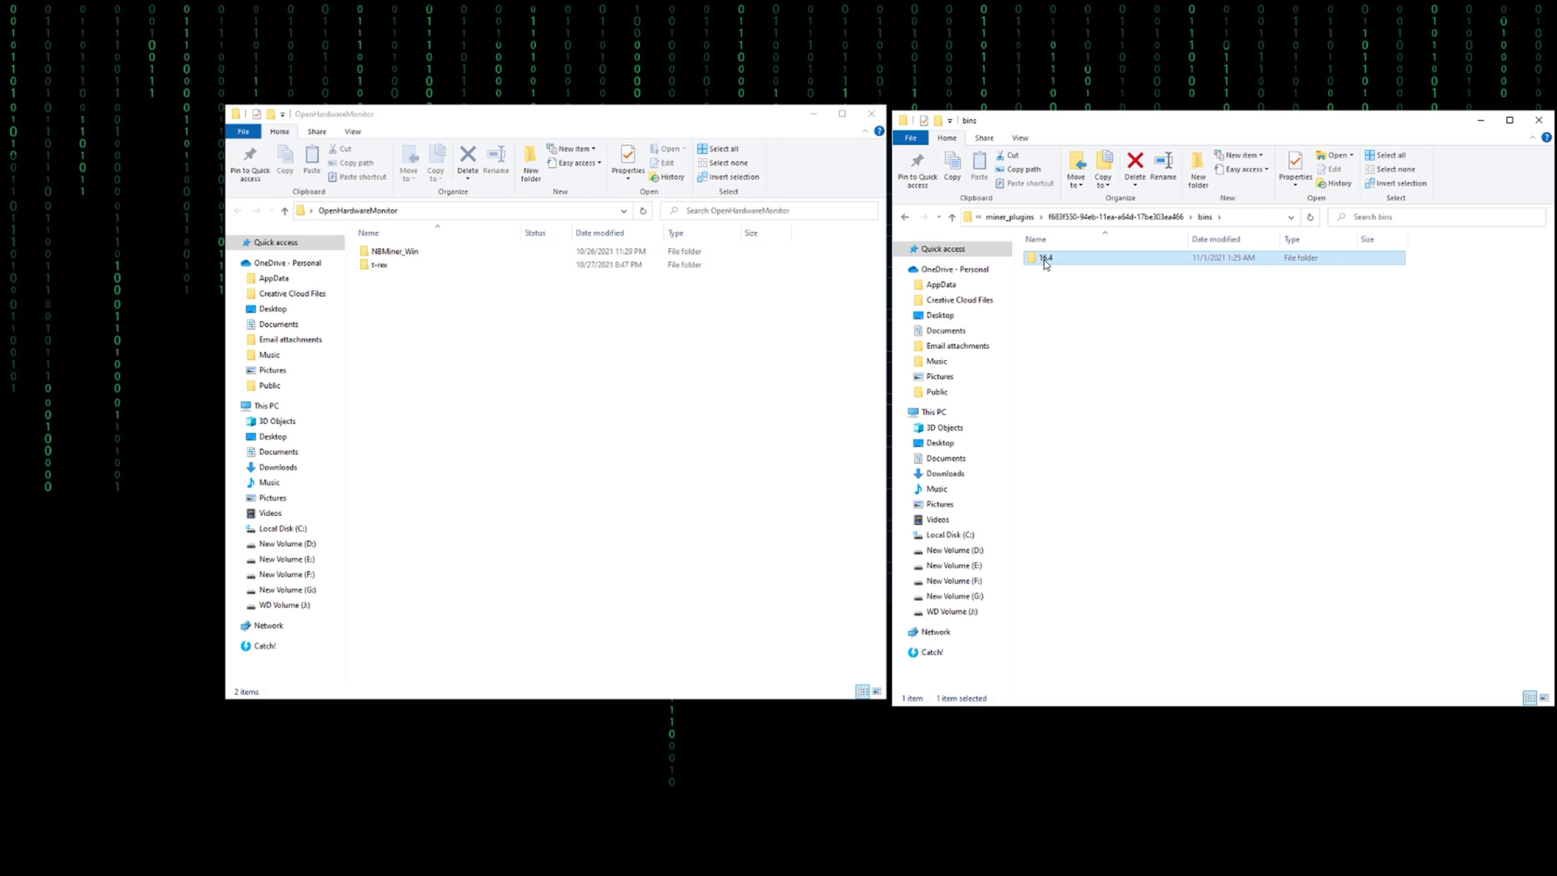
pyautogui.click(1085, 554)
pyautogui.rightClick(1066, 332)
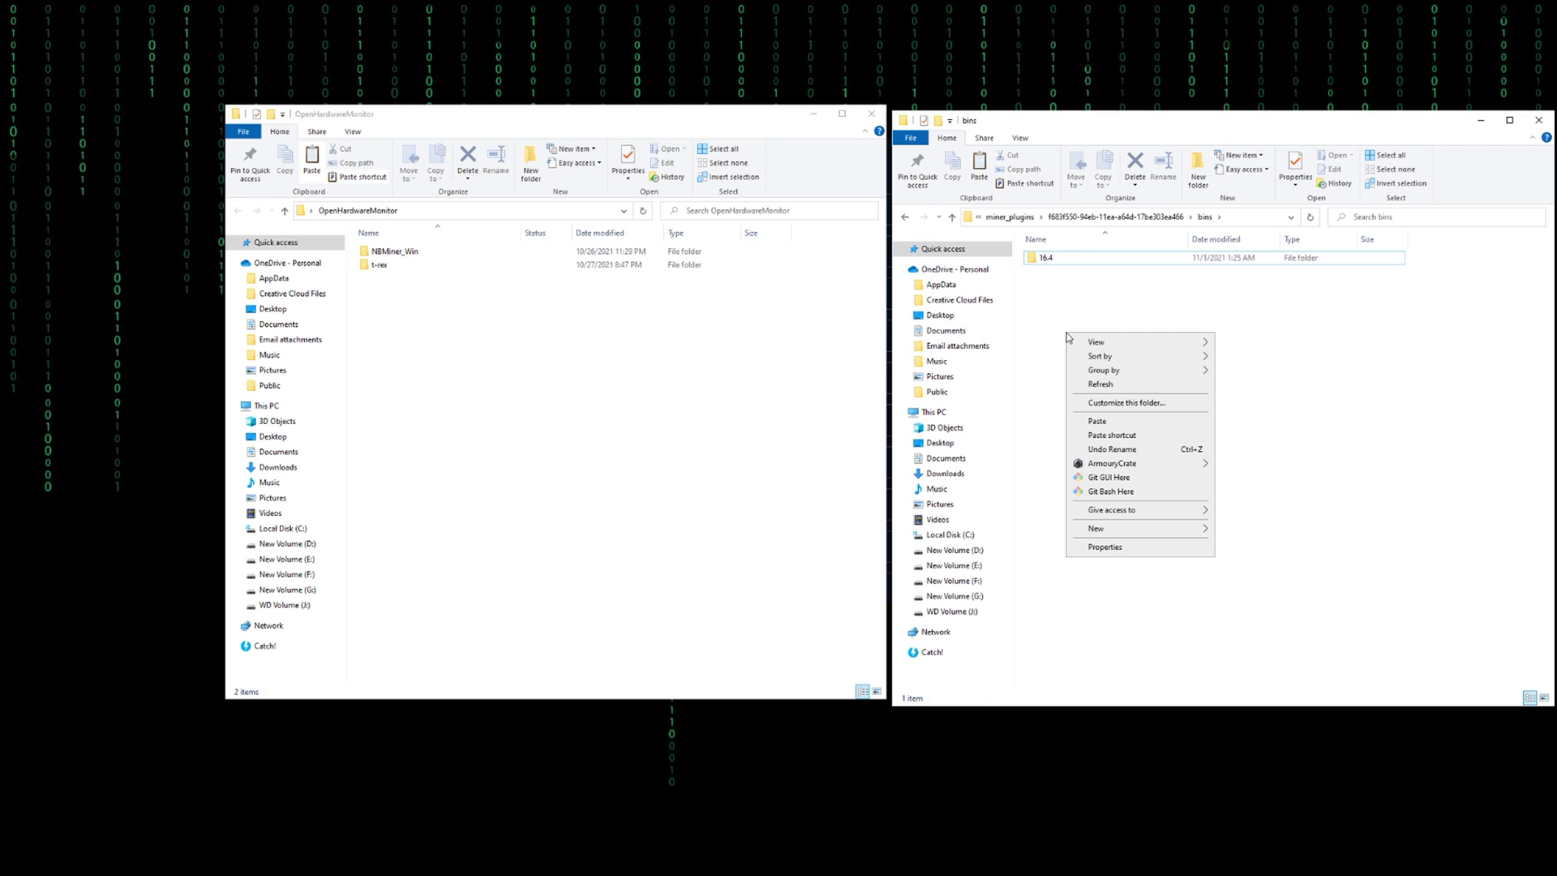
pyautogui.click(1097, 434)
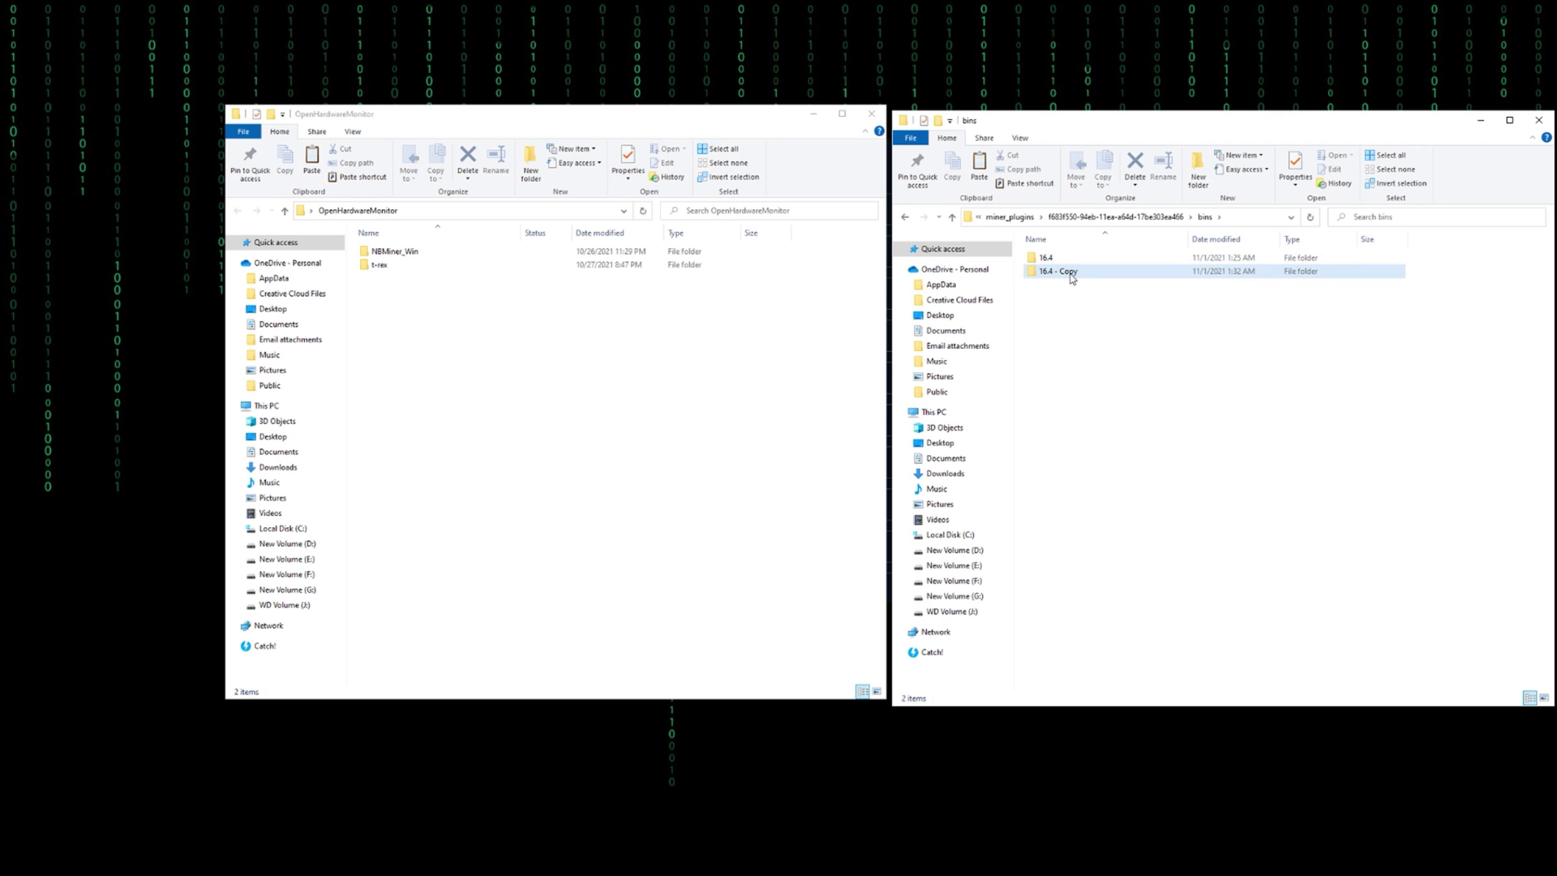
pyautogui.click(812, 113)
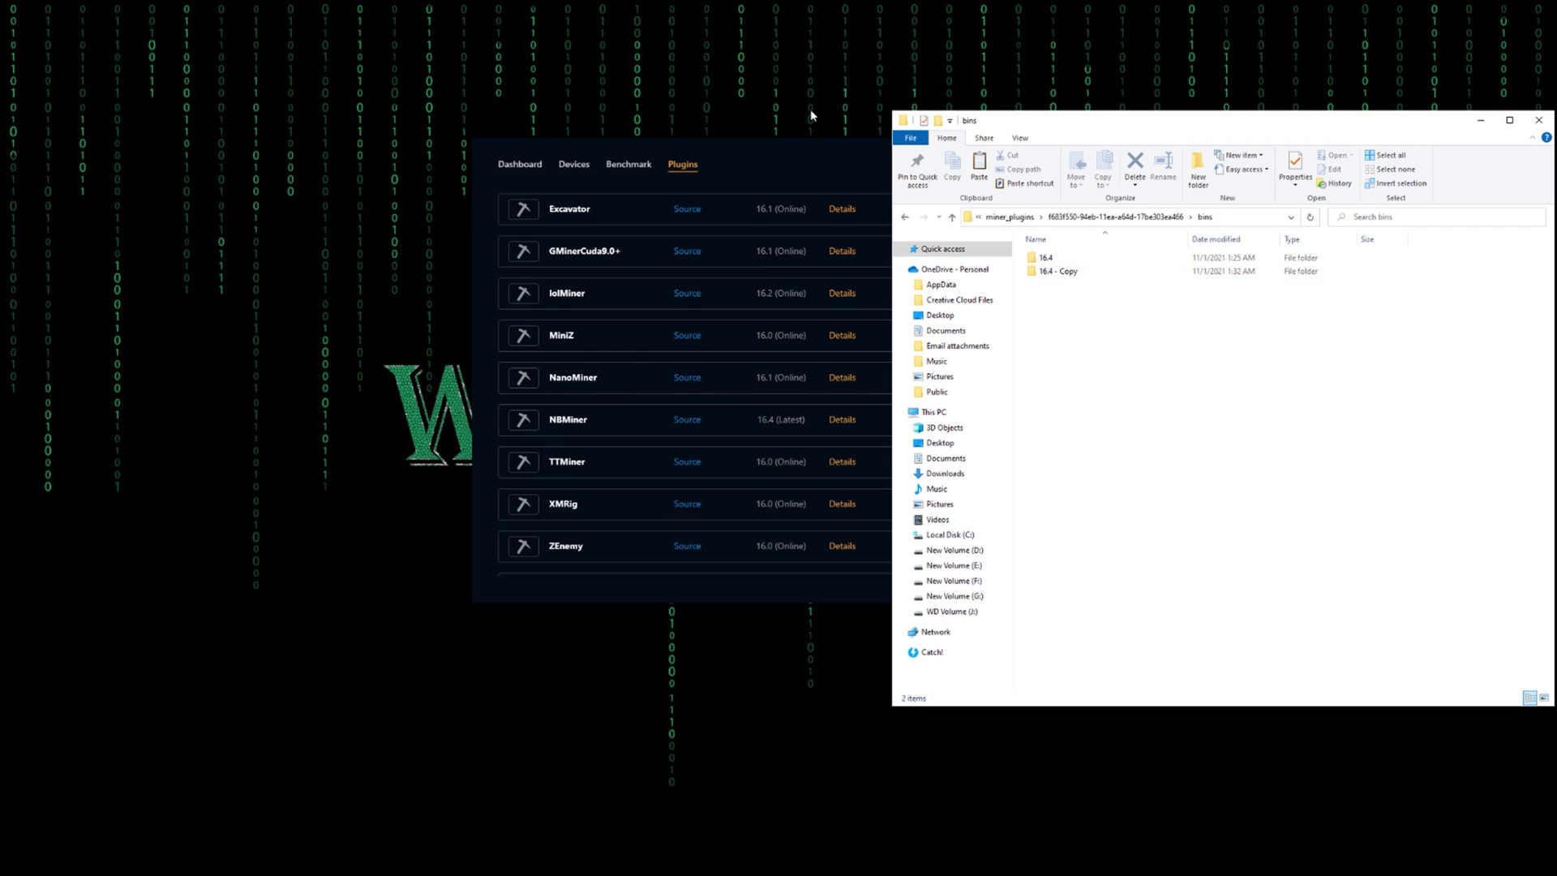
# - Rename the copied 16.4 folder as "16.4 v39.5"
pyautogui.click(1056, 260)
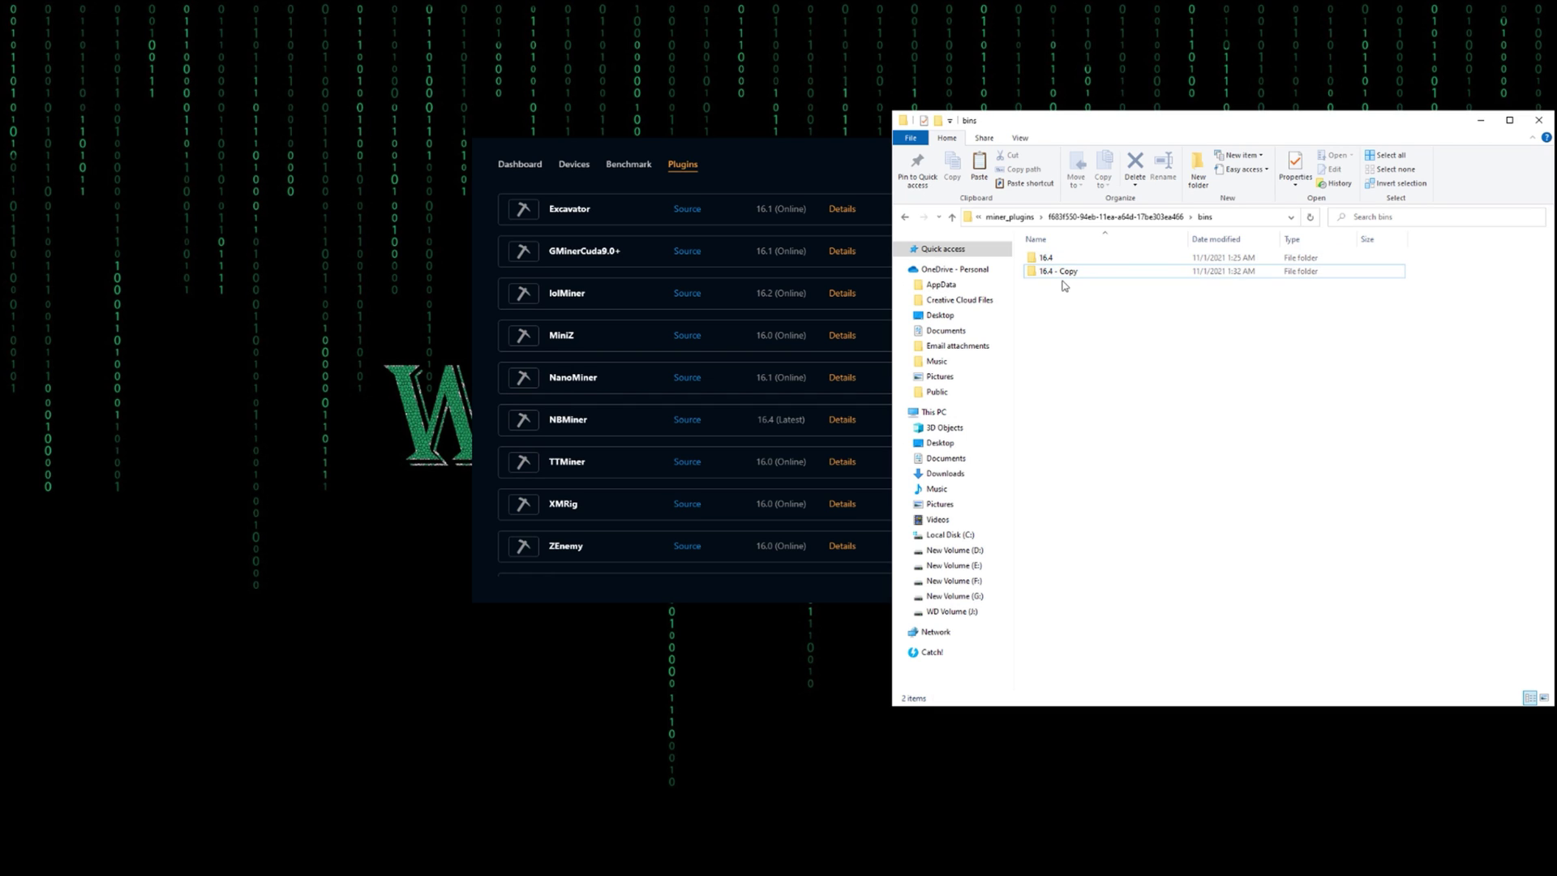
pyautogui.click(1061, 272)
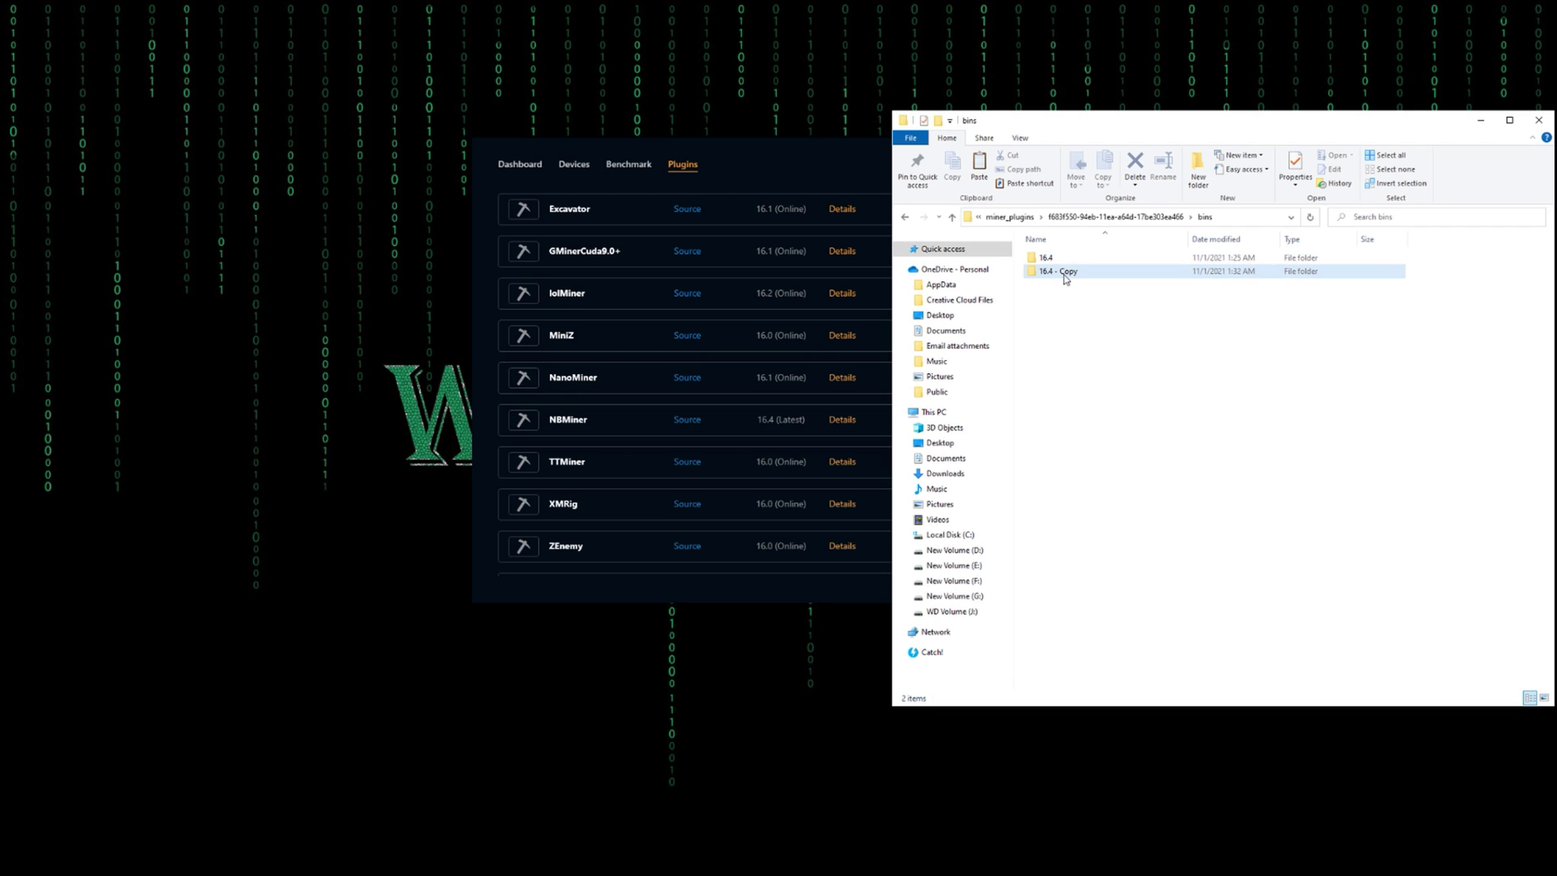
pyautogui.click(1061, 275)
pyautogui.click(1070, 275)
pyautogui.moveTo(1083, 276); pyautogui.dragTo(1056, 272)
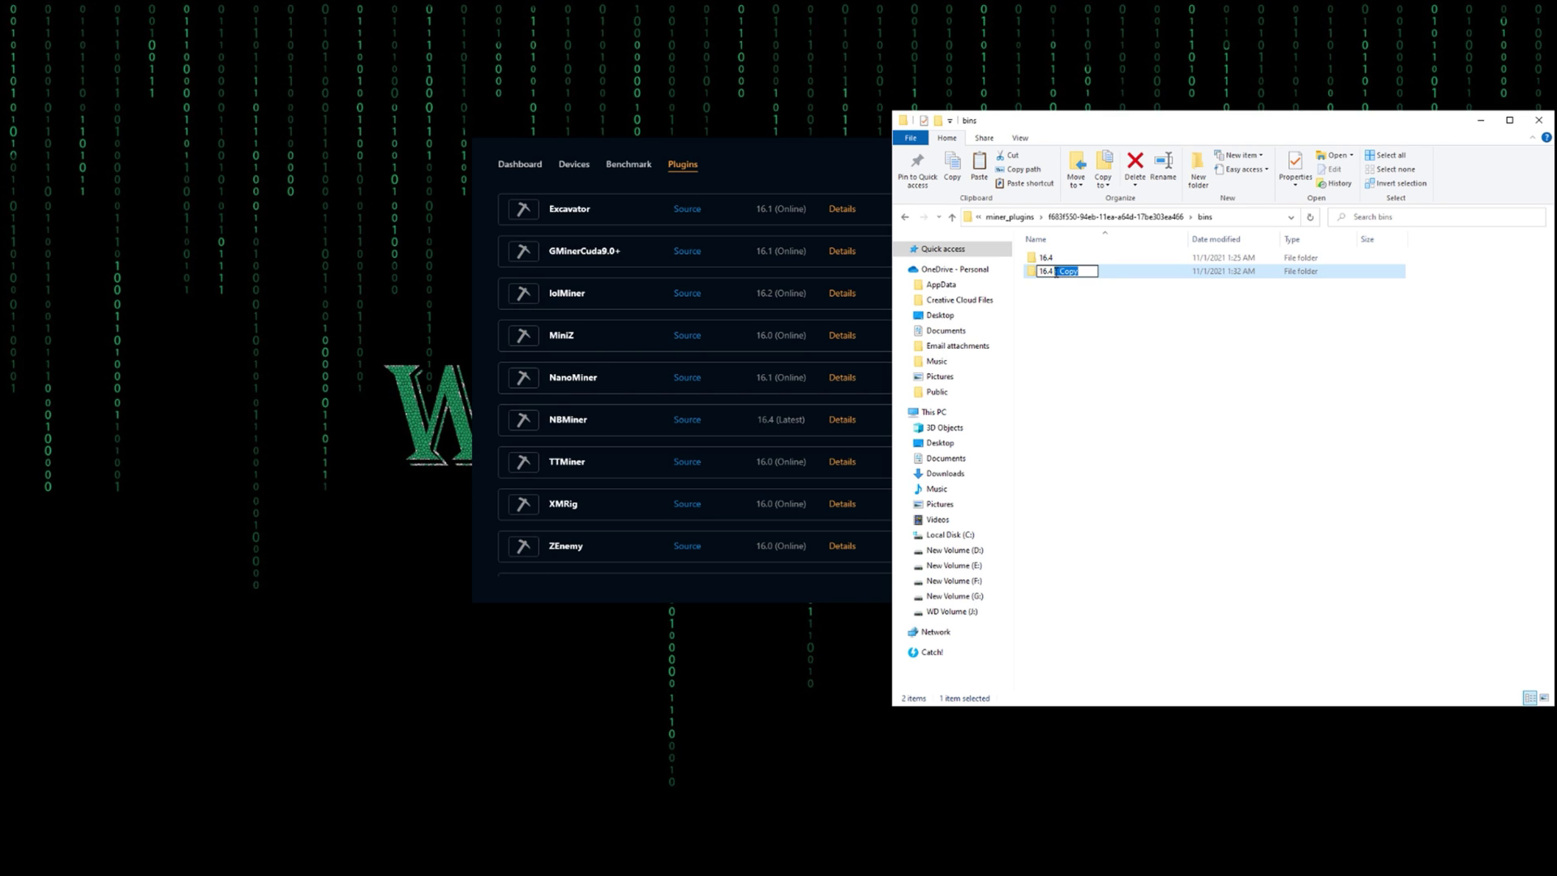
pyautogui.press('BackSpace')
pyautogui.write('39.5')
pyautogui.click(1056, 272)
pyautogui.write('v')
pyautogui.press('Return')
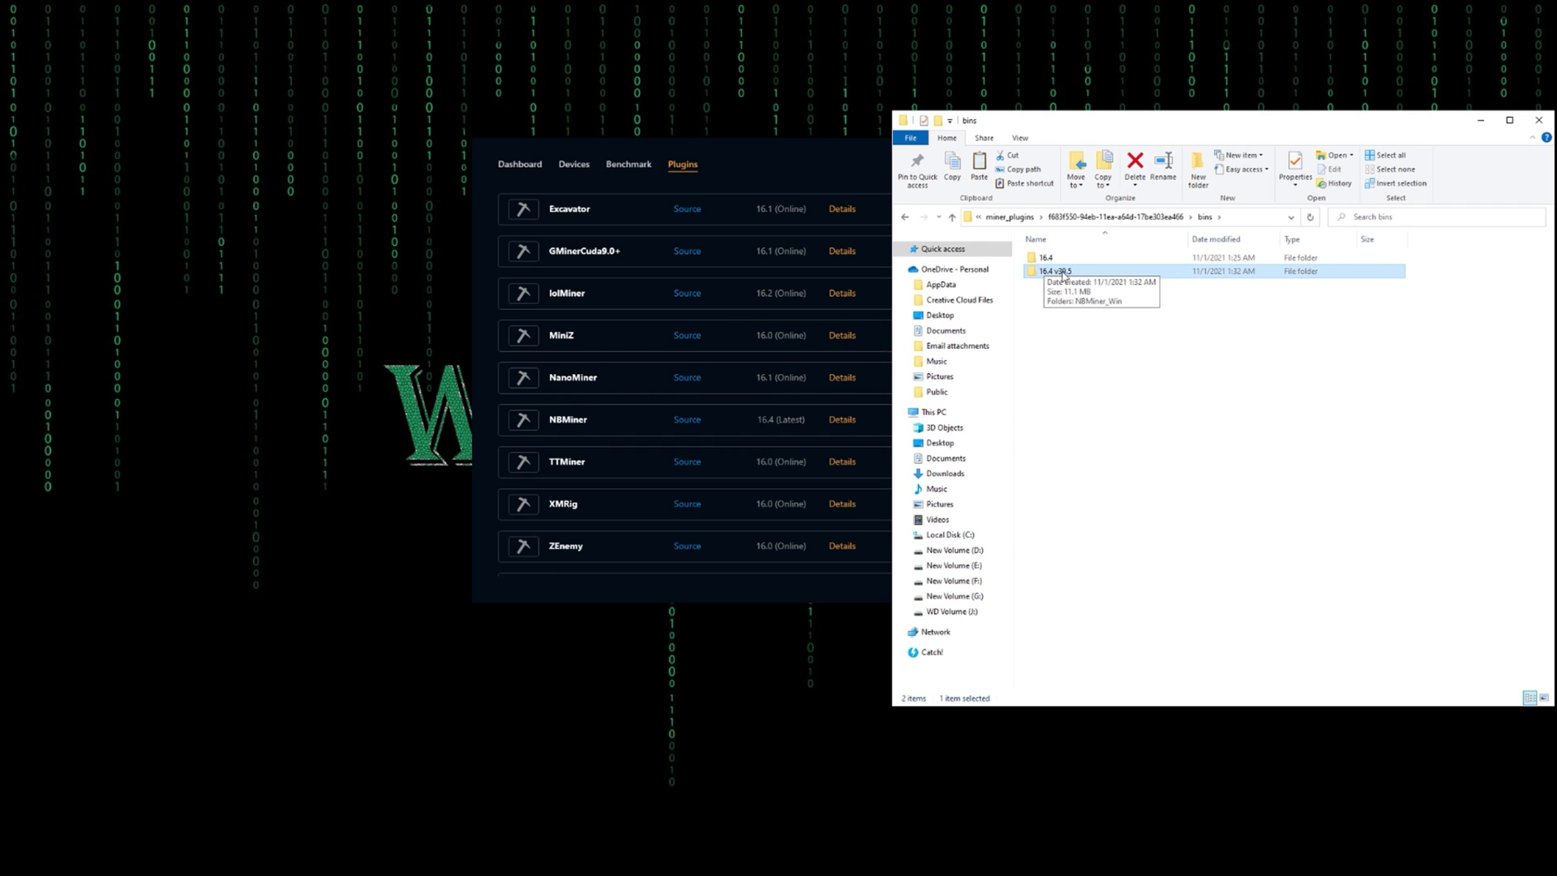
# - Copy the NBMiner_Win folder from OpenHardwareMonitor into bins\16.4, replacing the files in the destination, and close the source window
pyautogui.doubleClick(1046, 258)
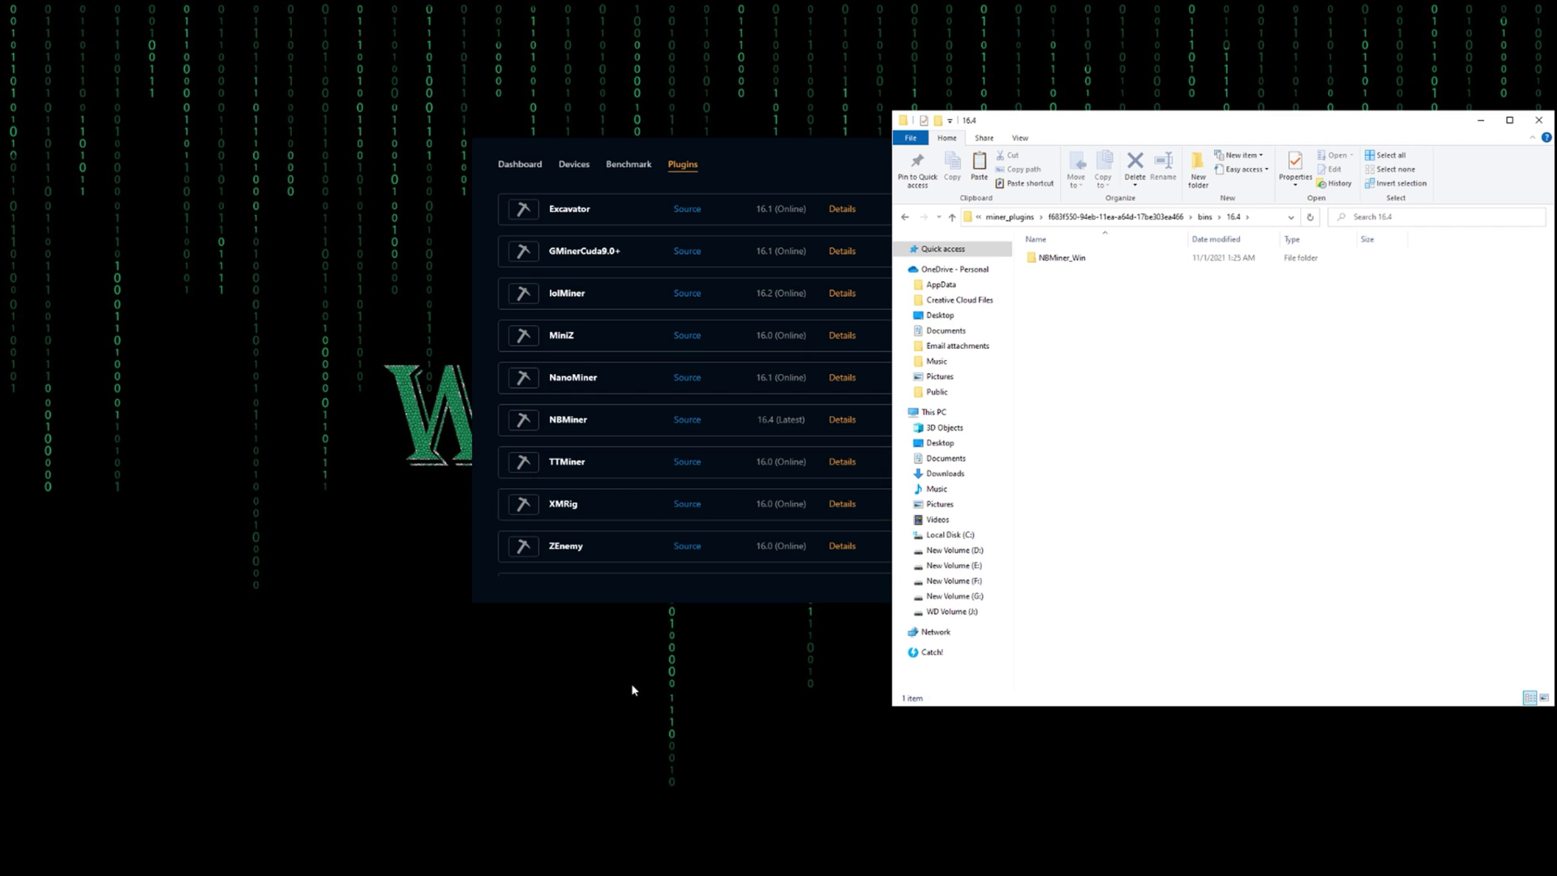
pyautogui.click(442, 853)
pyautogui.click(395, 253)
pyautogui.hotkey('ctrl', 'c')
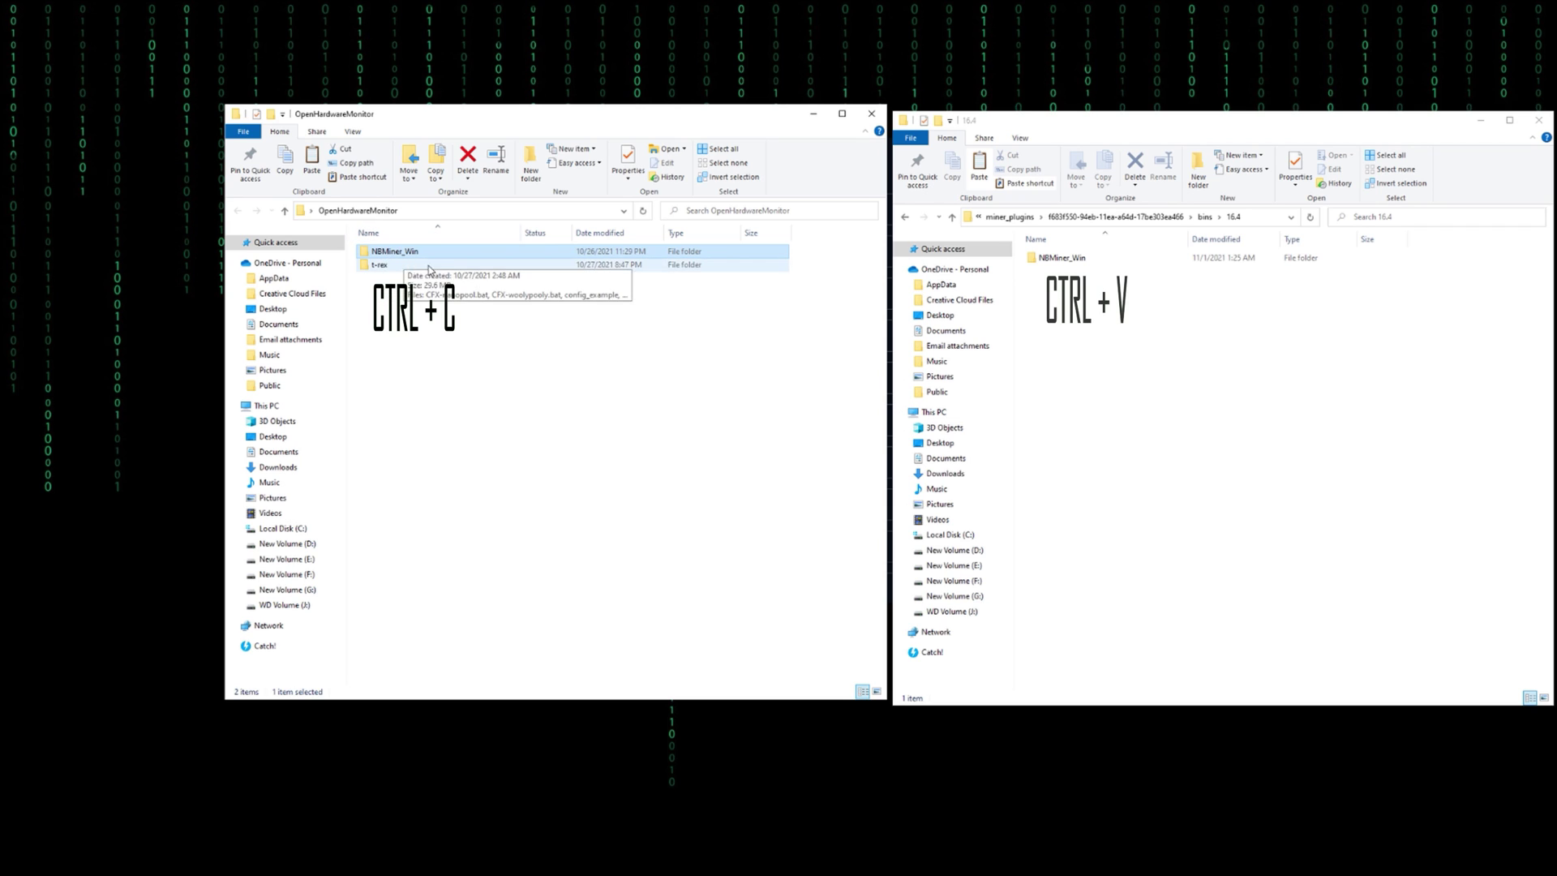
pyautogui.click(1078, 357)
pyautogui.hotkey('ctrl', 'v')
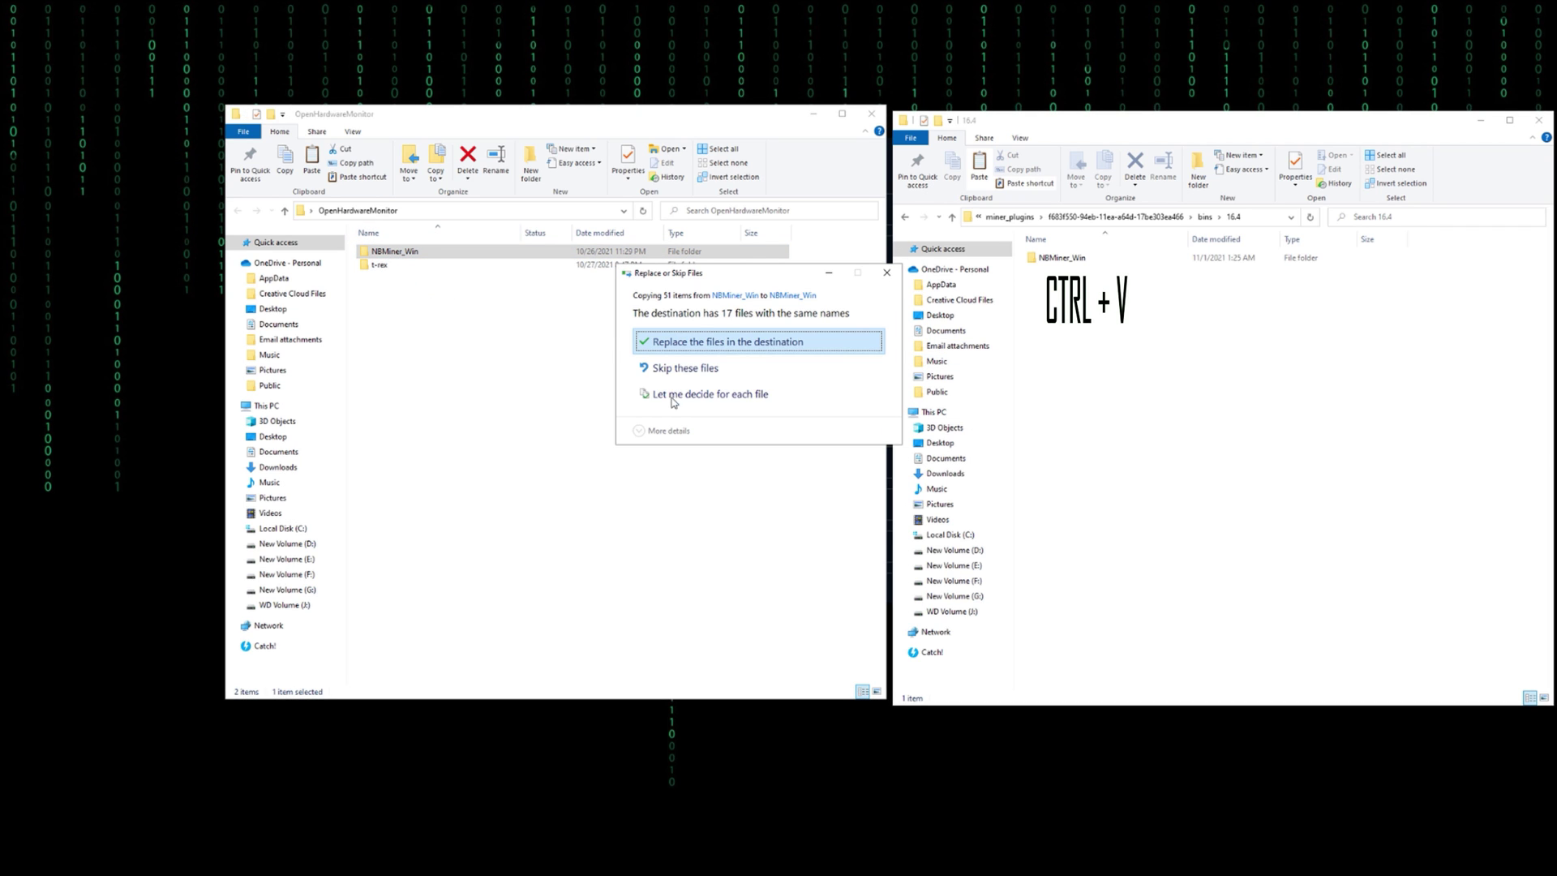
pyautogui.click(704, 342)
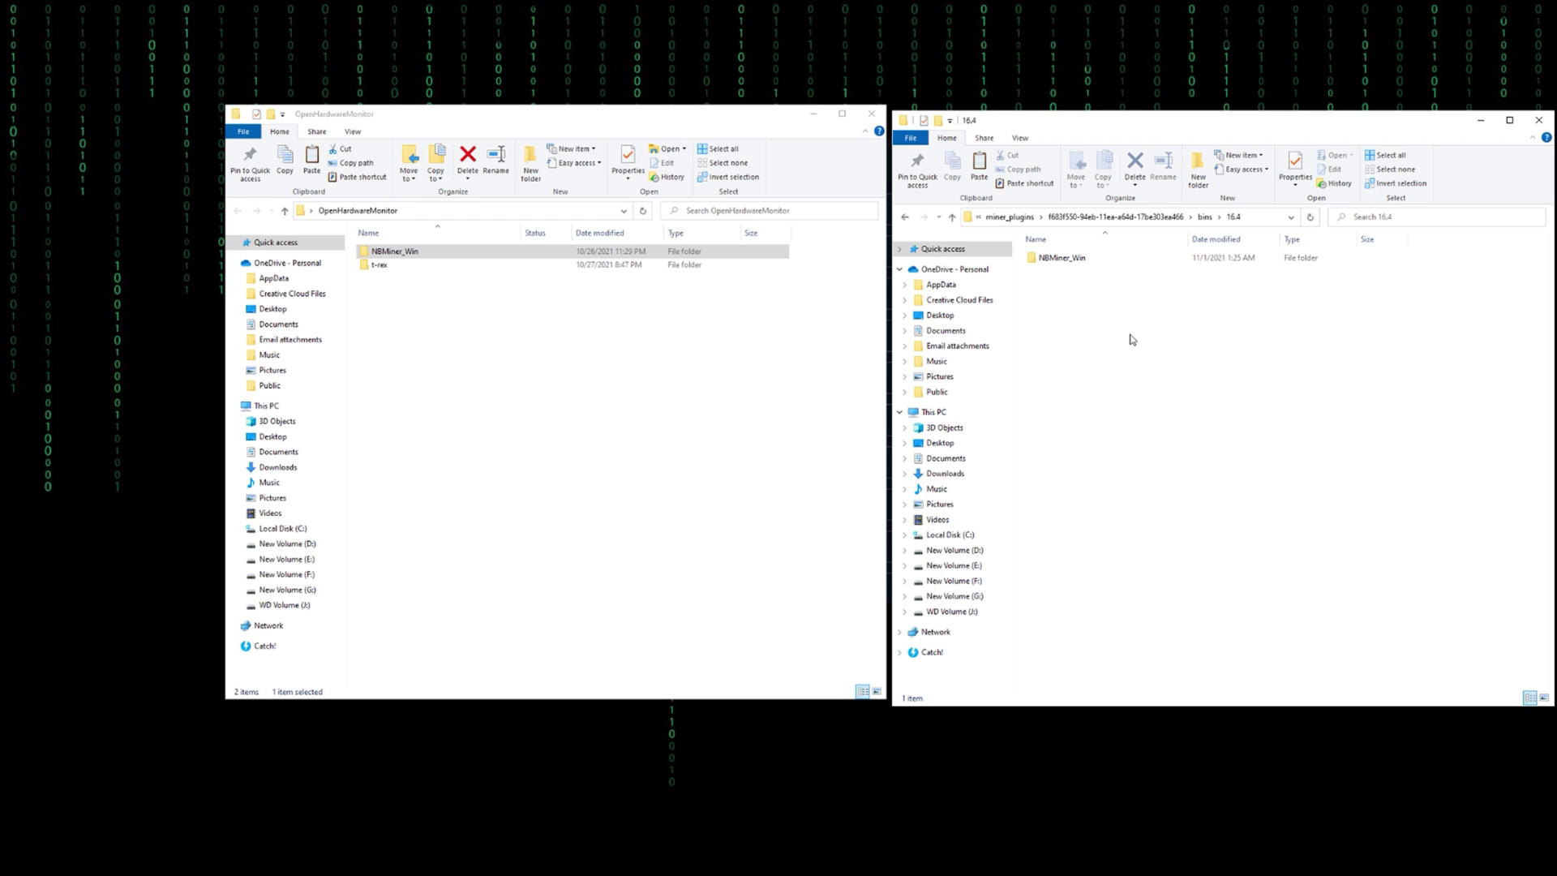
pyautogui.click(865, 118)
pyautogui.click(865, 118)
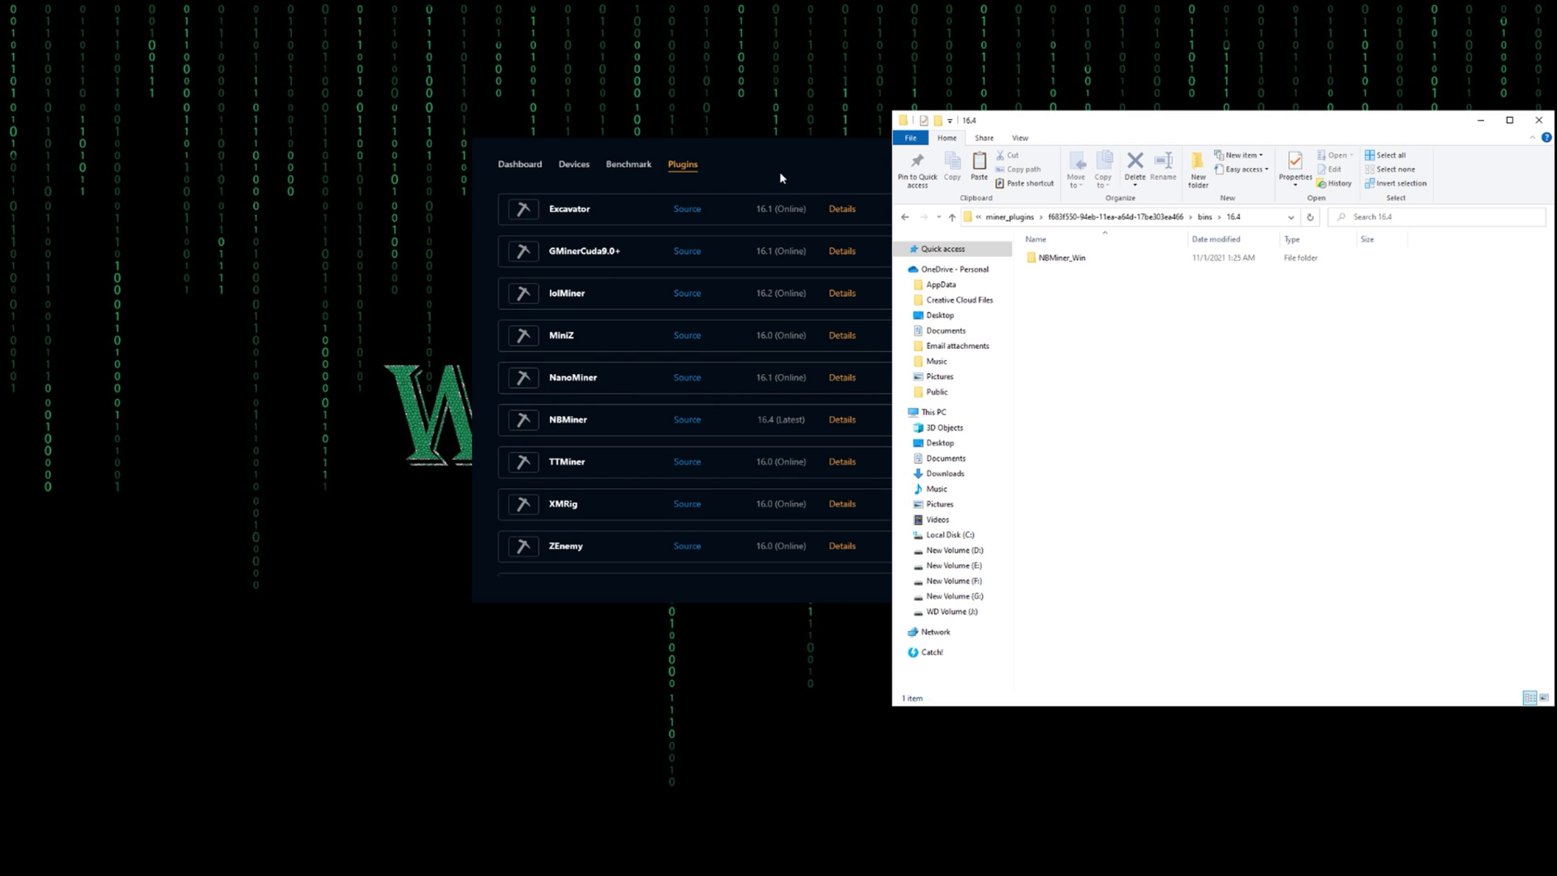
# - Return to the miner's Dashboard, start mining, and move the console window clear to check the NBMiner version
pyautogui.moveTo(1265, 122); pyautogui.dragTo(838, 114)
pyautogui.click(1112, 111)
pyautogui.click(520, 165)
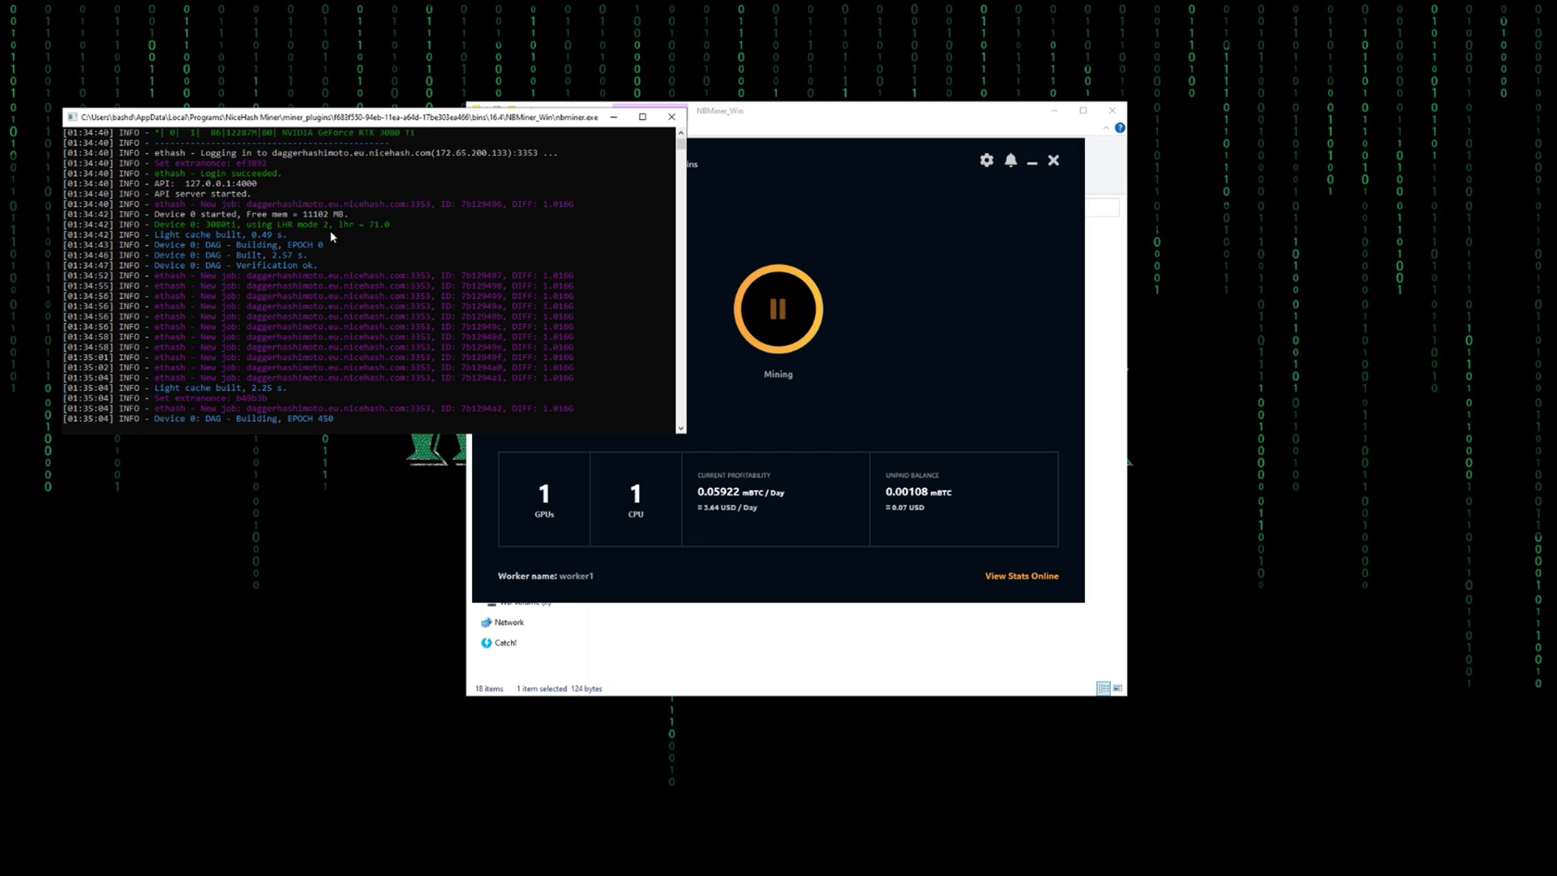
pyautogui.moveTo(355, 117); pyautogui.dragTo(306, 29)
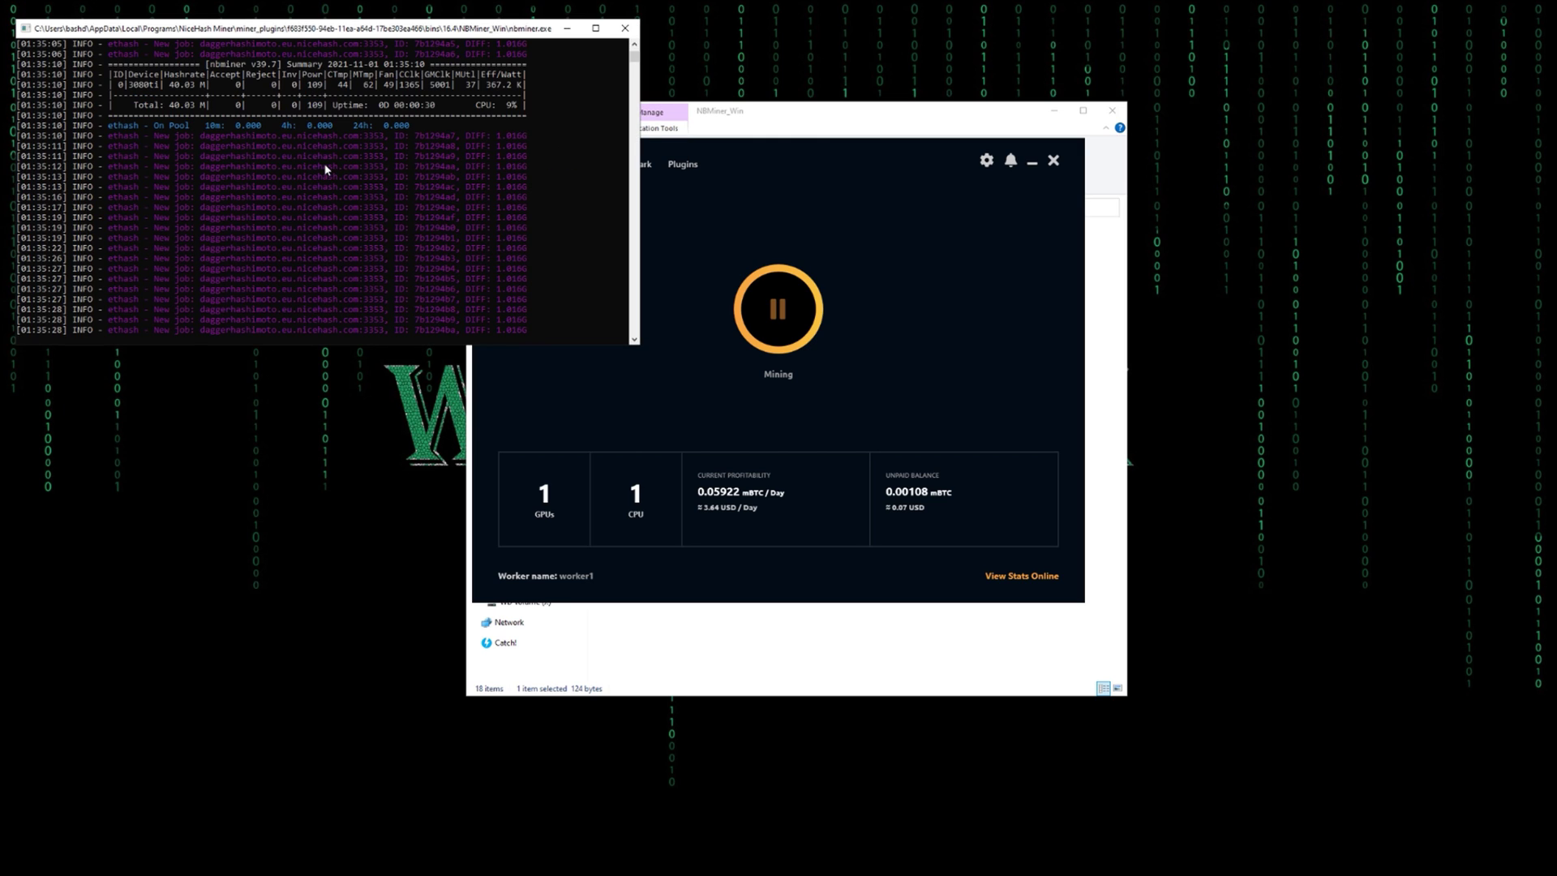